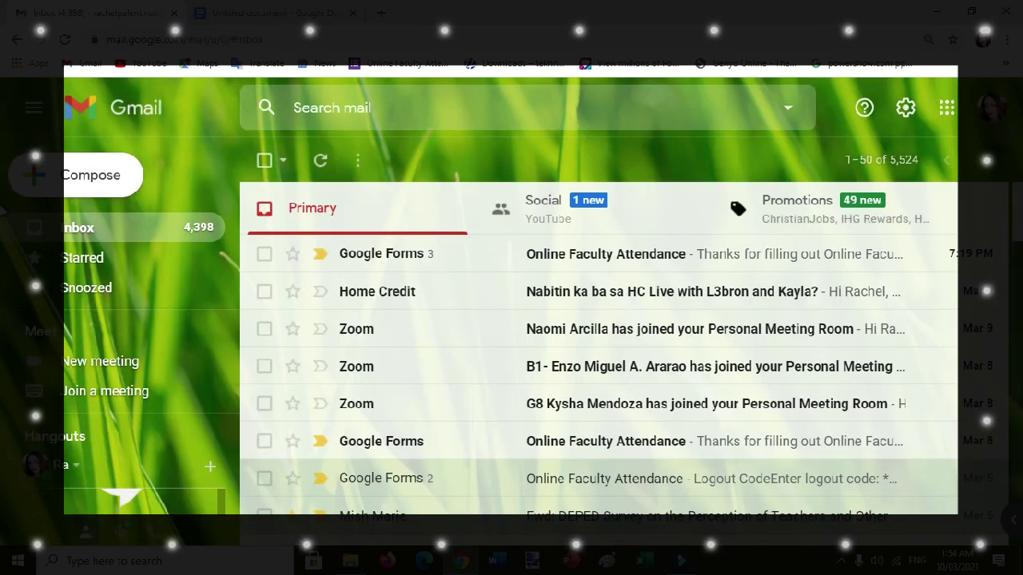
Open the Google apps grid at the top right of Gmail.
left_click(945, 107)
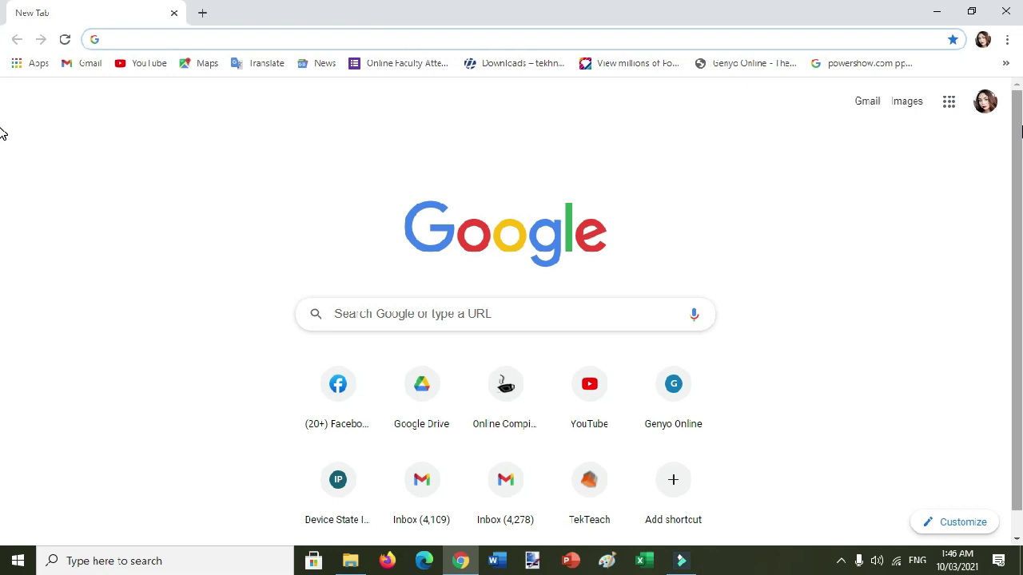
Load drive.google.com and create a new blank Google document from Drive's New menu.
type("drive.google.com")
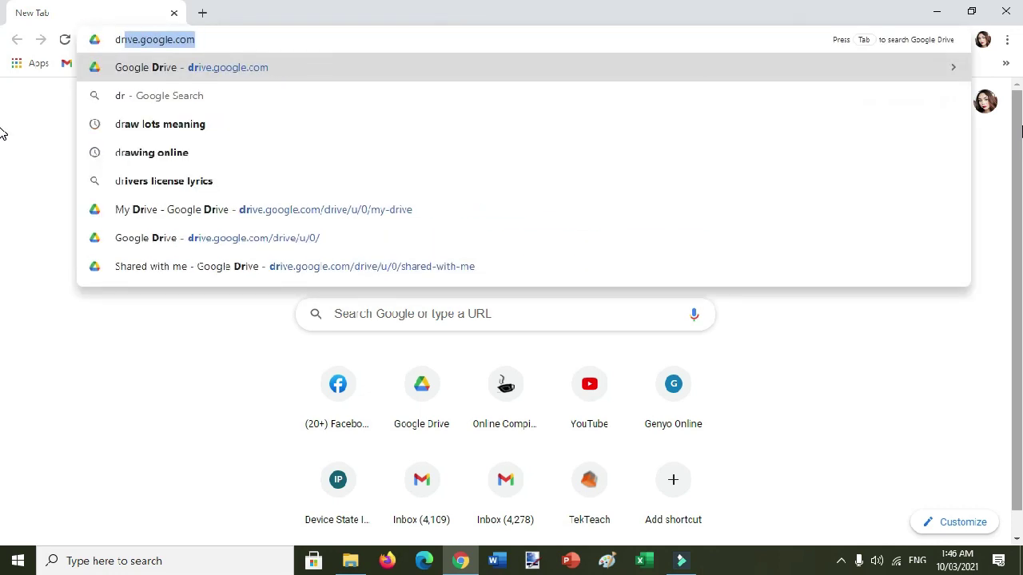
key("Right")
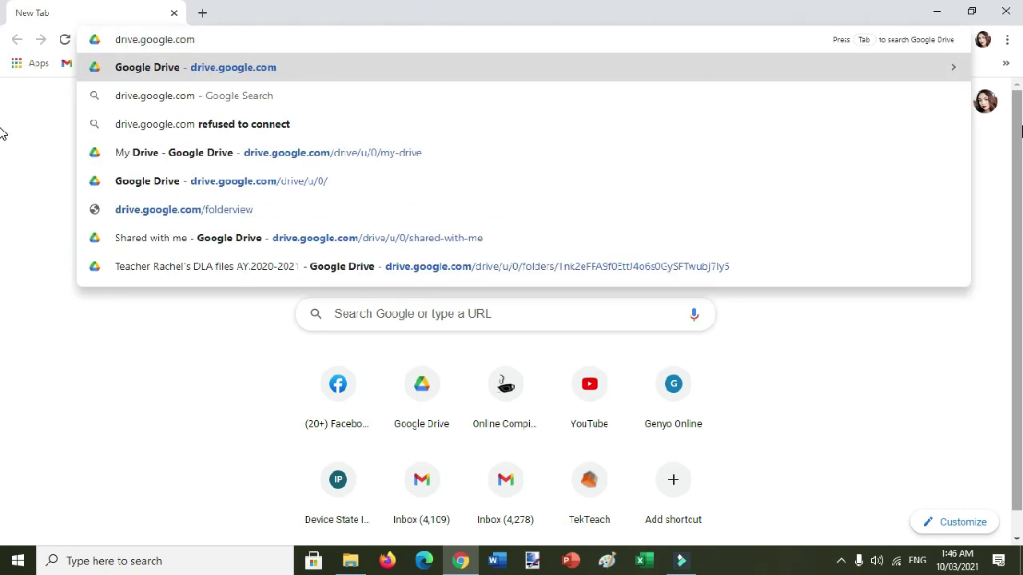
key("Return")
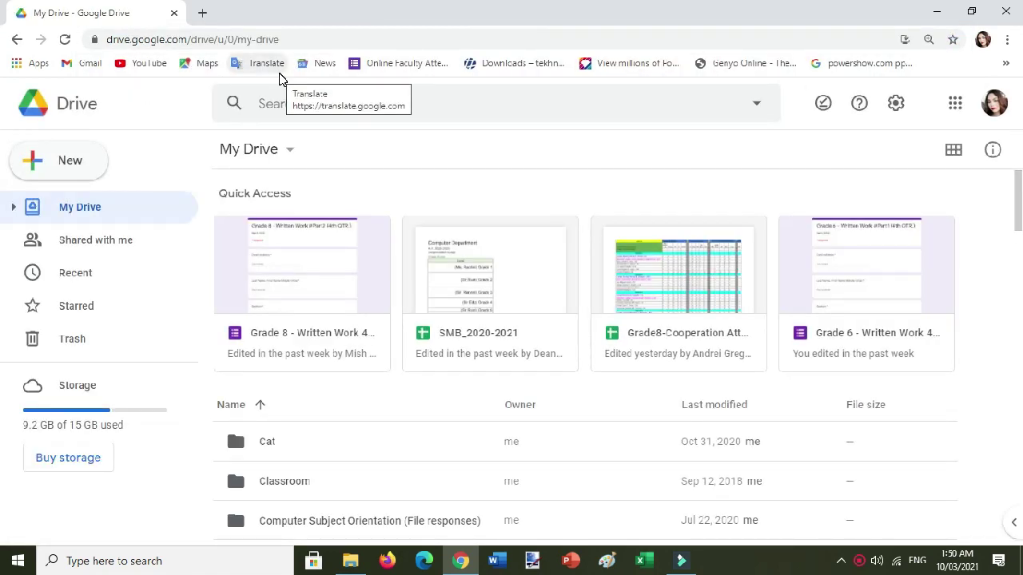
left_click(70, 161)
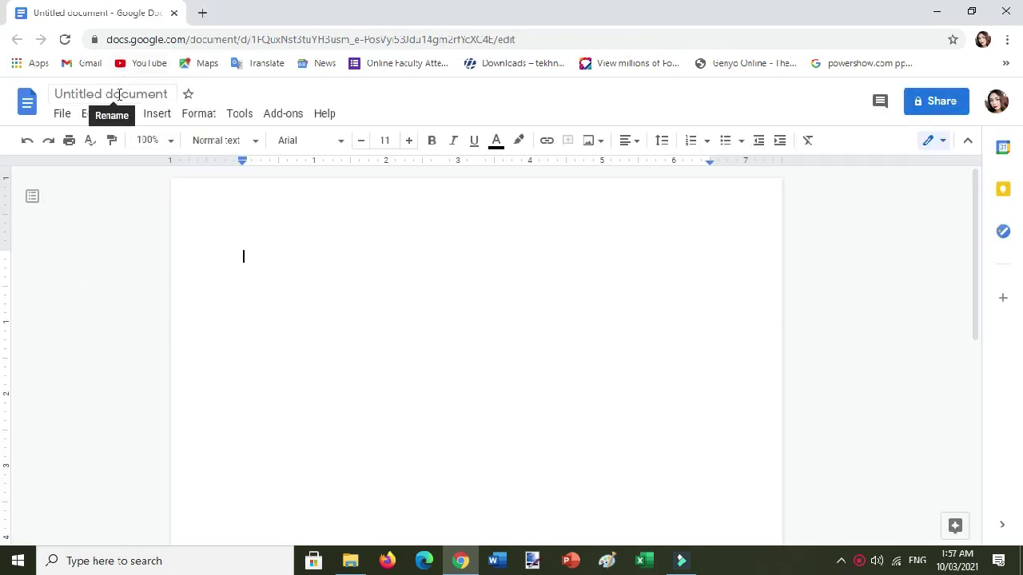
Change the document title from 'Untitled document' to 'Practice Activity 4.2'.
left_click(119, 94)
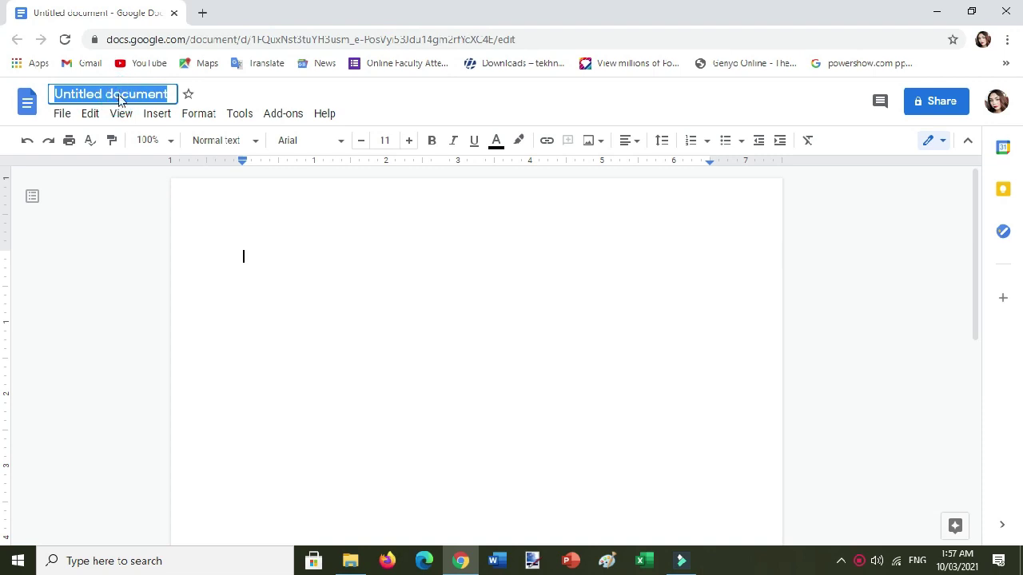
type("Practice")
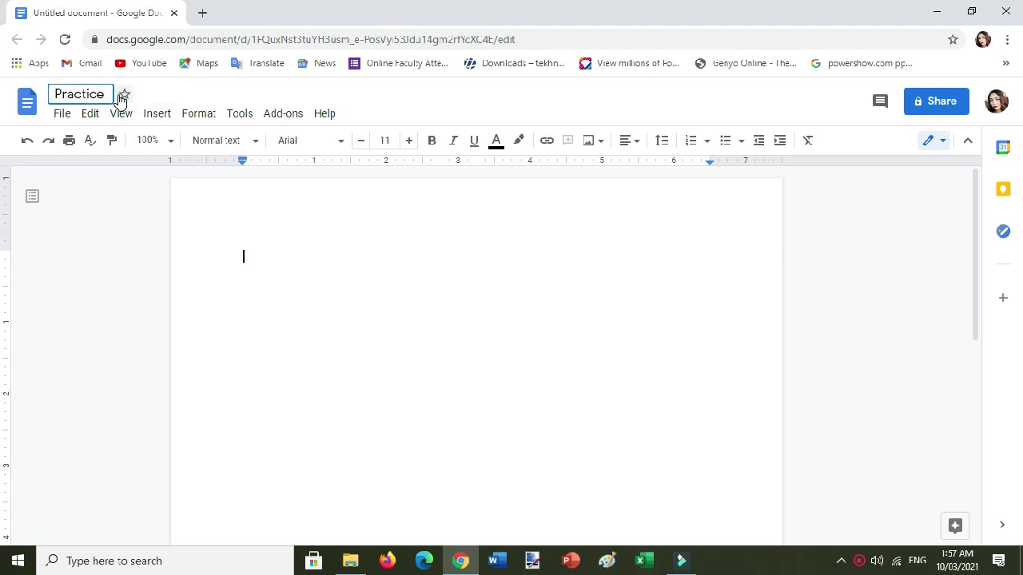
type(" Act")
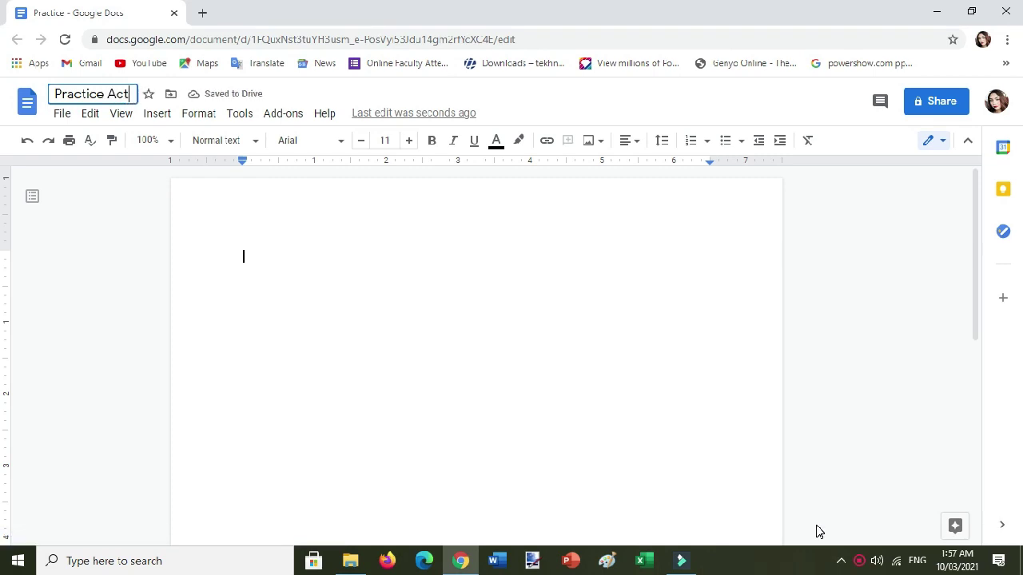
type("ivity 4")
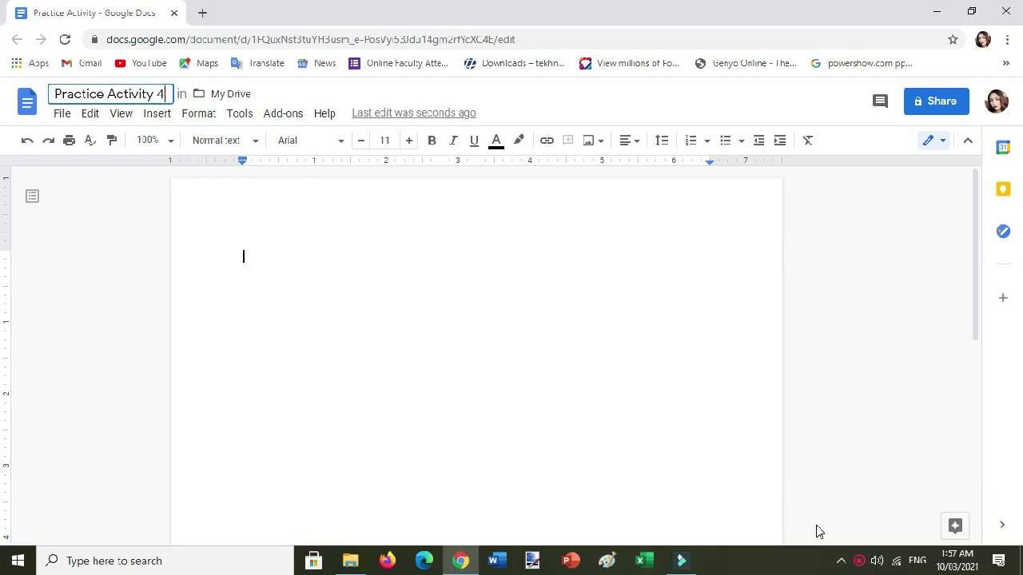
type(".2")
key("Return")
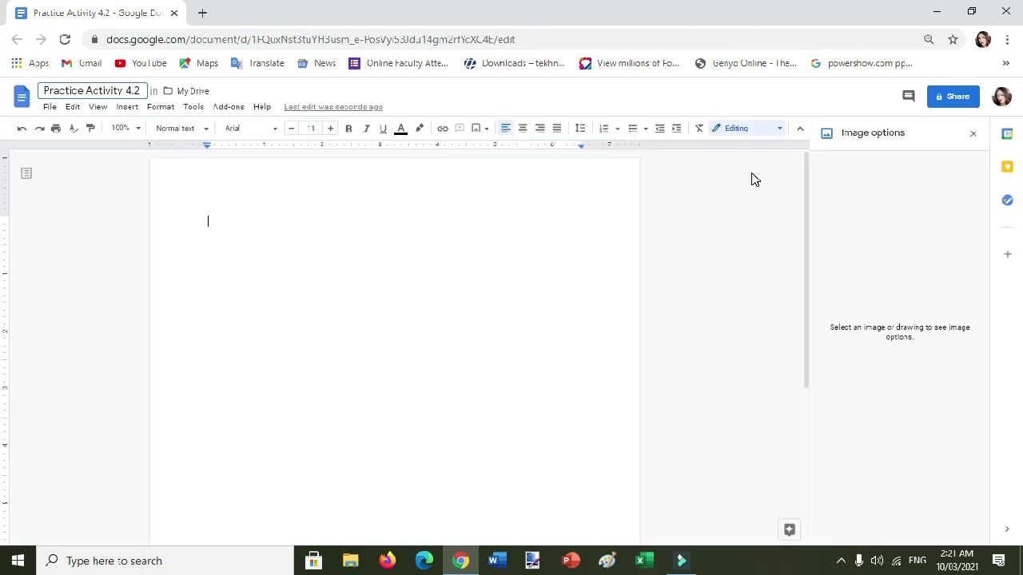
Upload the puppy4 photo from the Downloads folder into the document and select it.
left_click(125, 109)
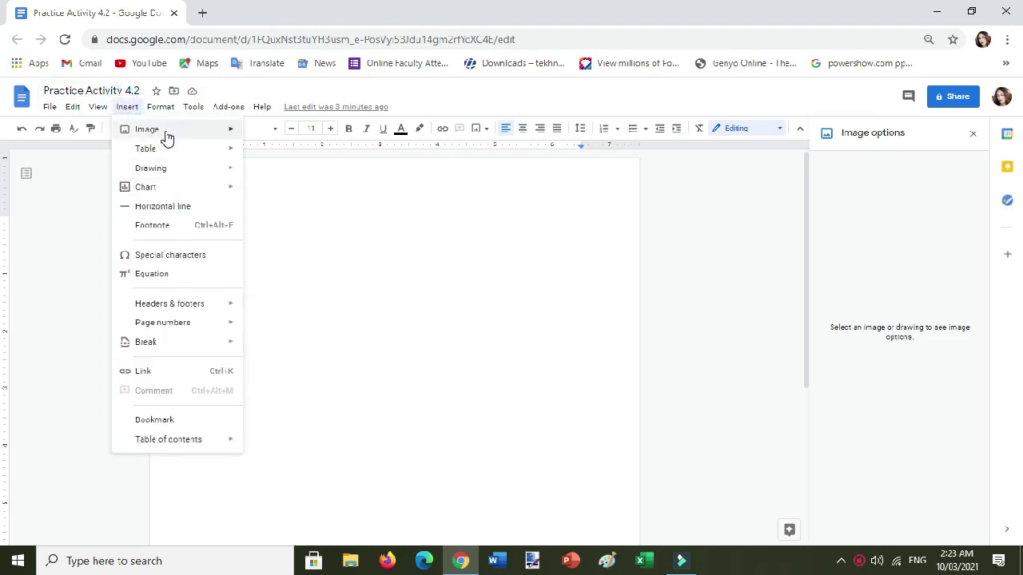
mouse_move(164, 137)
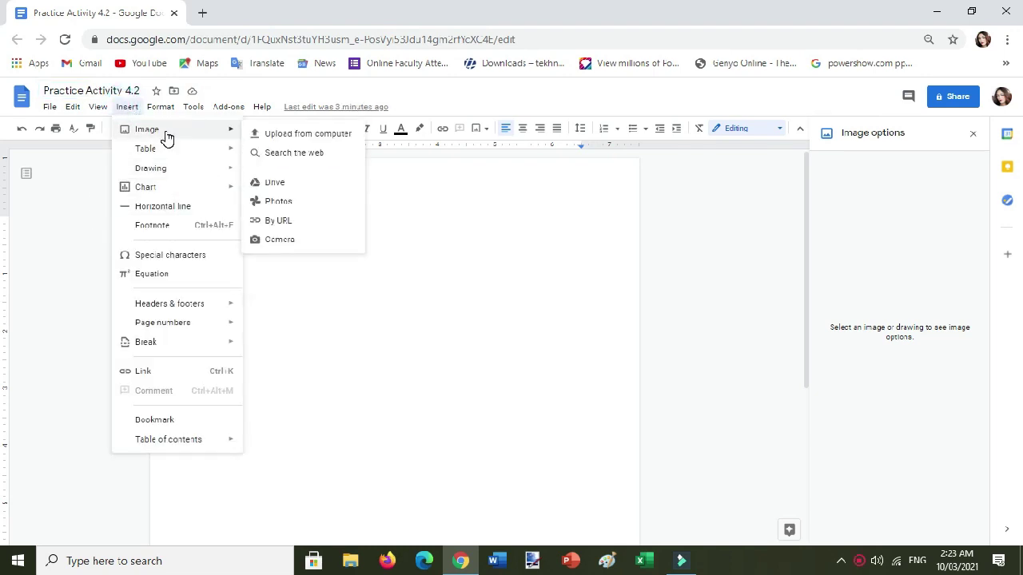
left_click(322, 141)
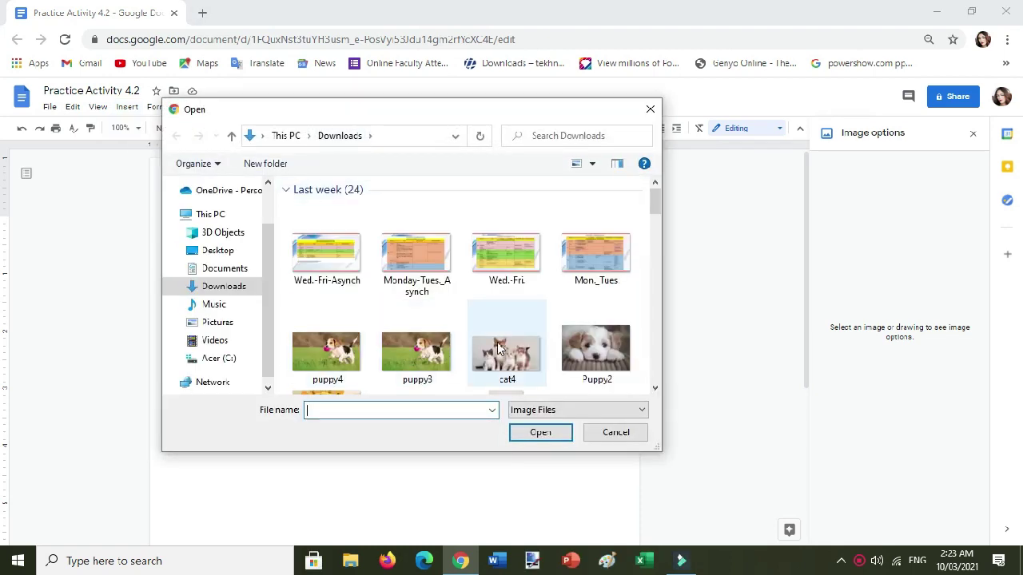
left_click(327, 358)
left_click(407, 352)
left_click(497, 350)
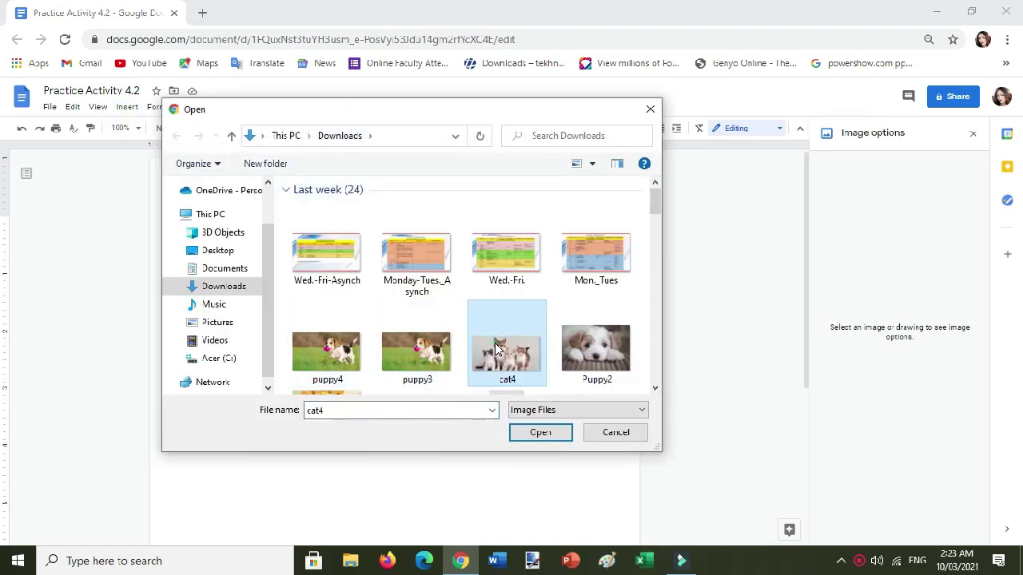
left_click(591, 344)
left_click(328, 347)
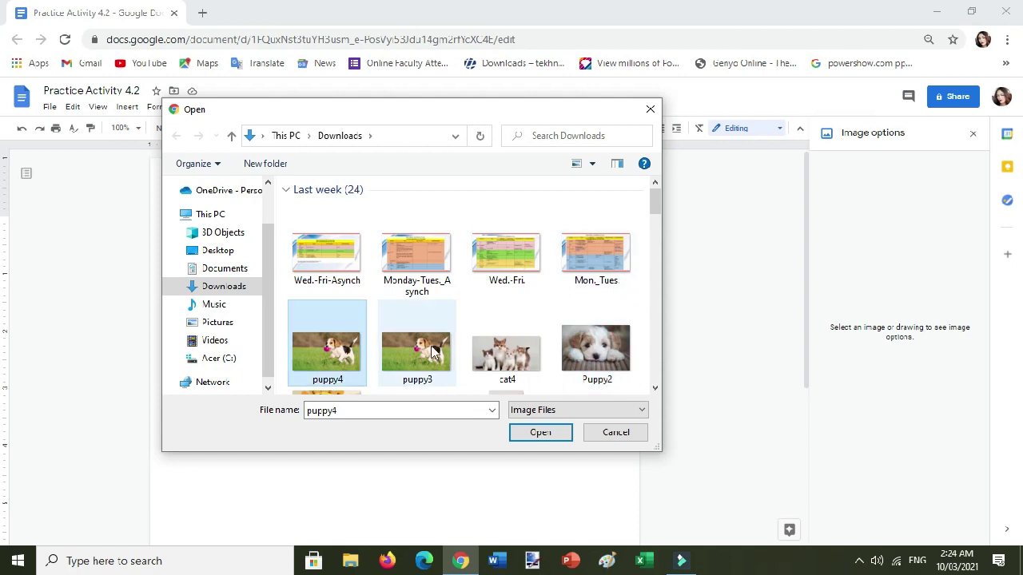
left_click(328, 347)
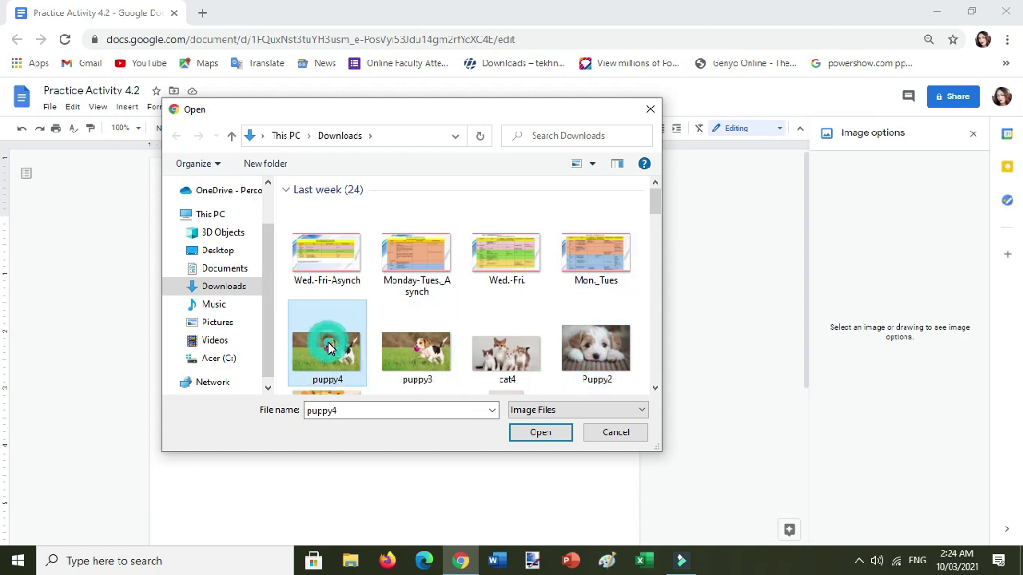
left_click(534, 434)
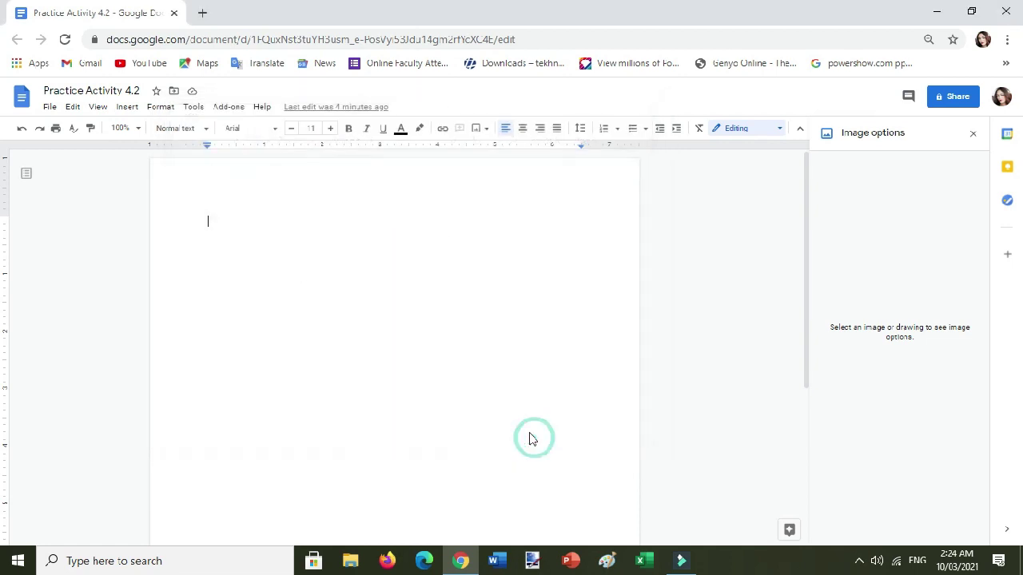
left_click(281, 248)
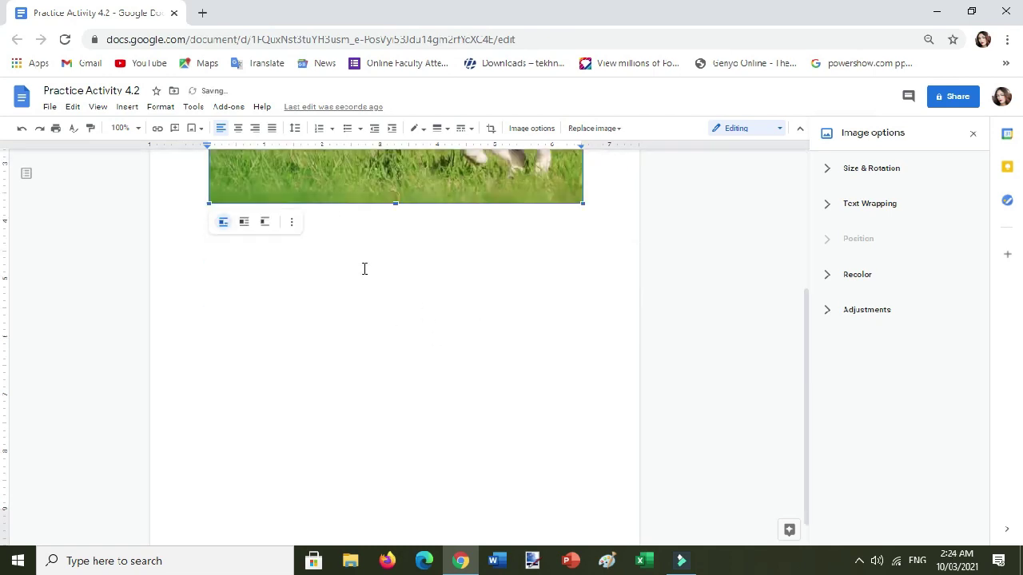
scroll(363, 272, "up", 2)
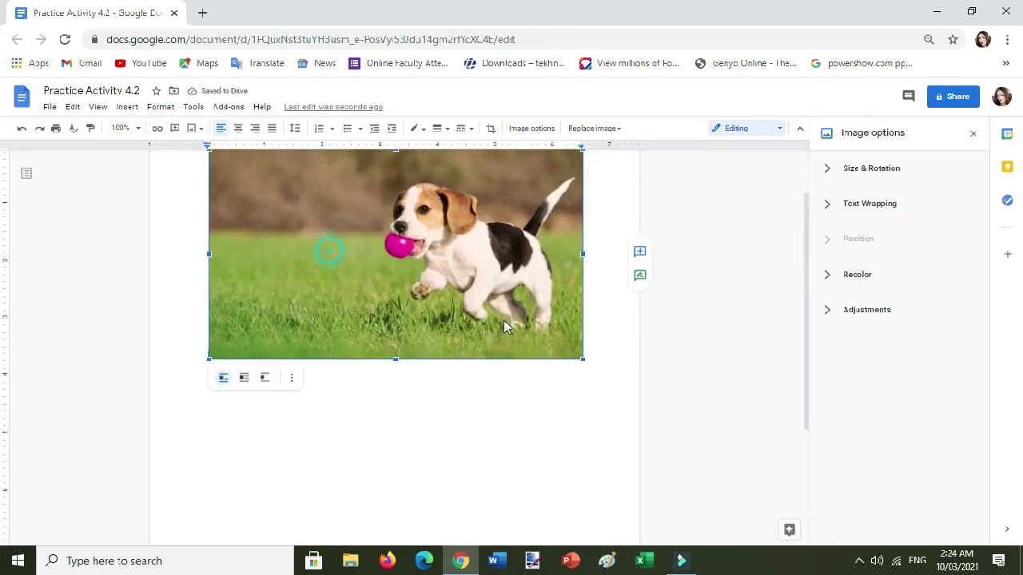
scroll(503, 326, "up", 1)
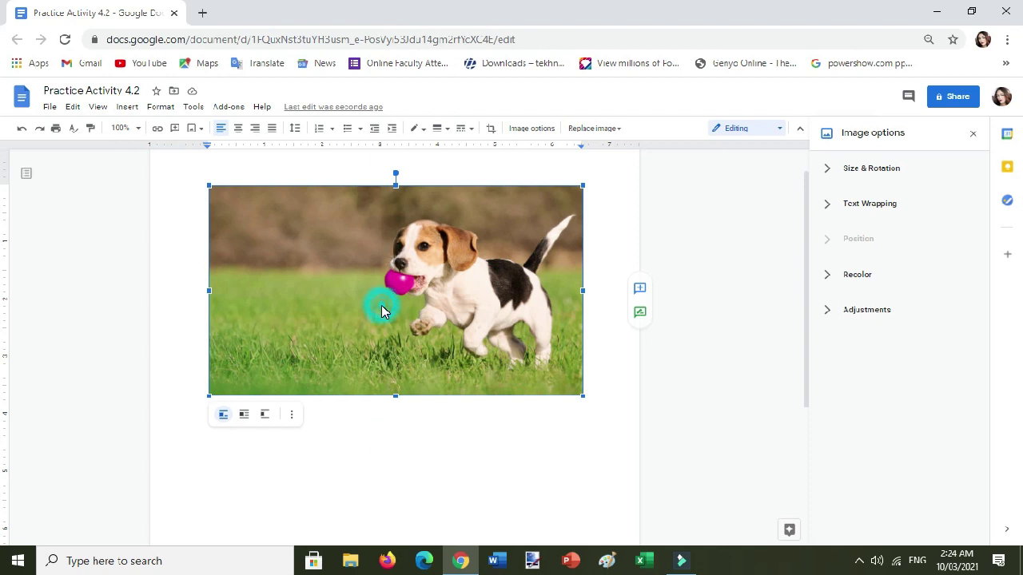
left_click(244, 415)
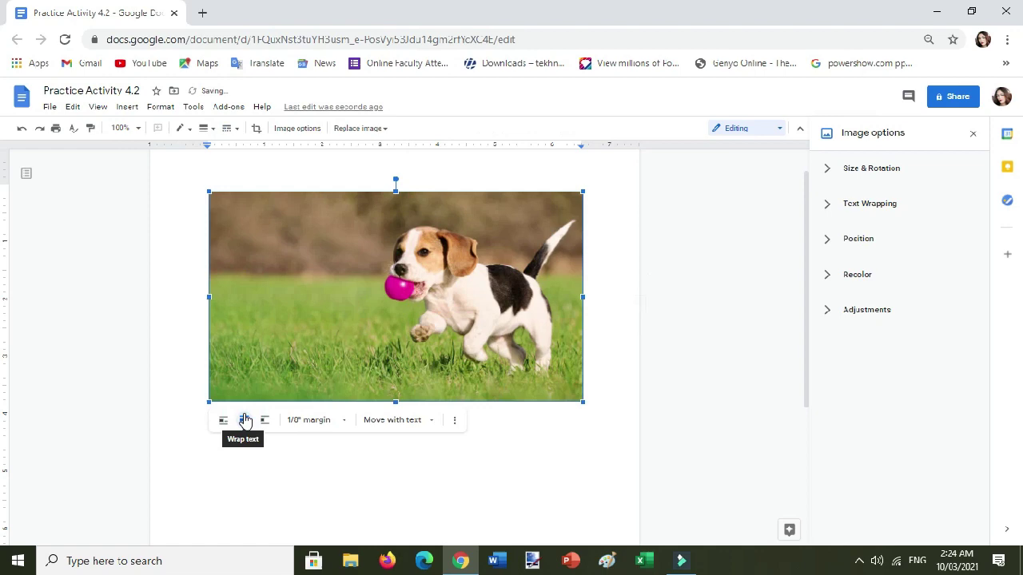
left_click_drag(382, 278, 347, 240)
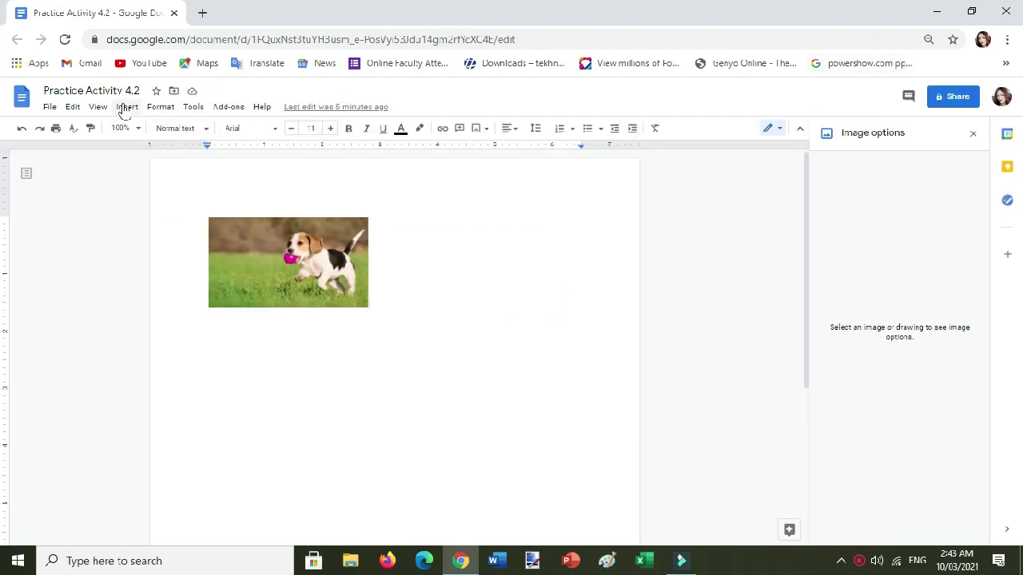
Search the web for 'persian cat' and insert the white Persian cat photo.
left_click(126, 108)
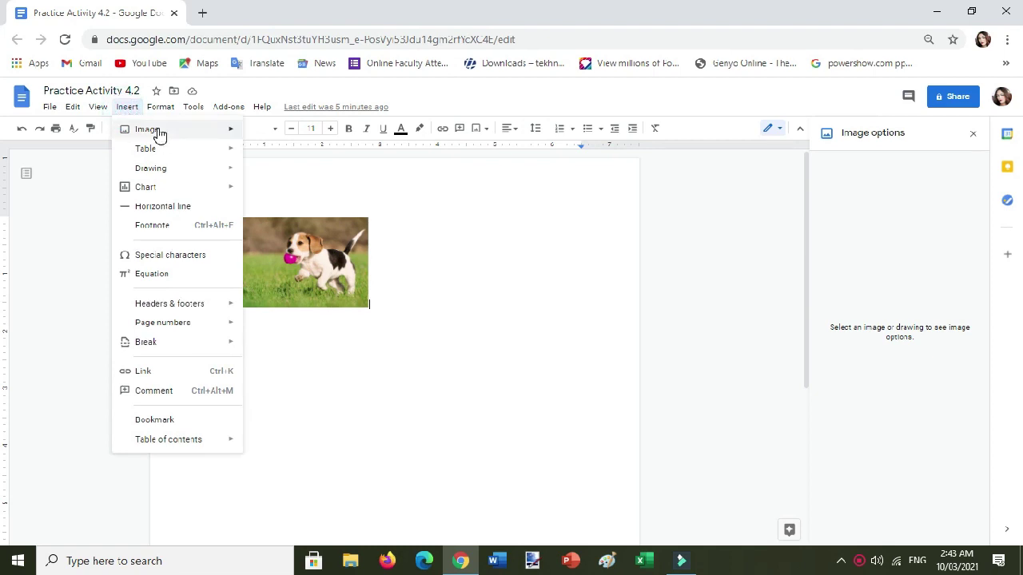
mouse_move(160, 136)
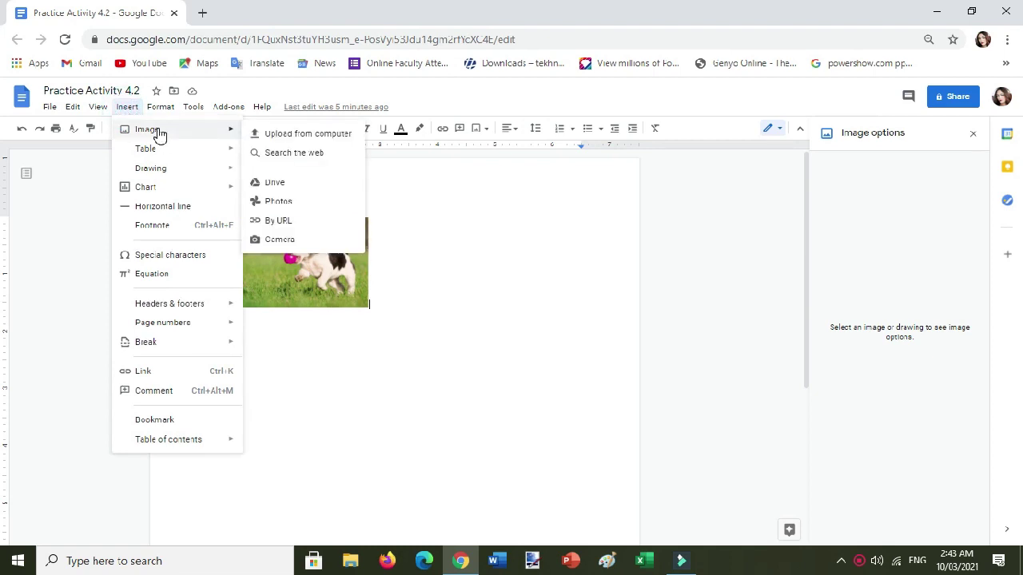
left_click(300, 154)
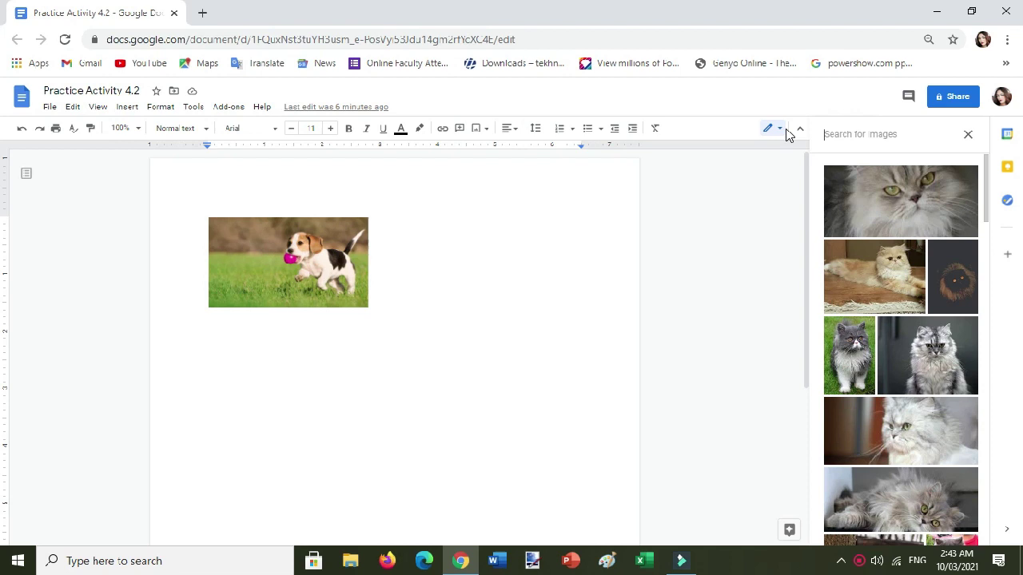
type("pers")
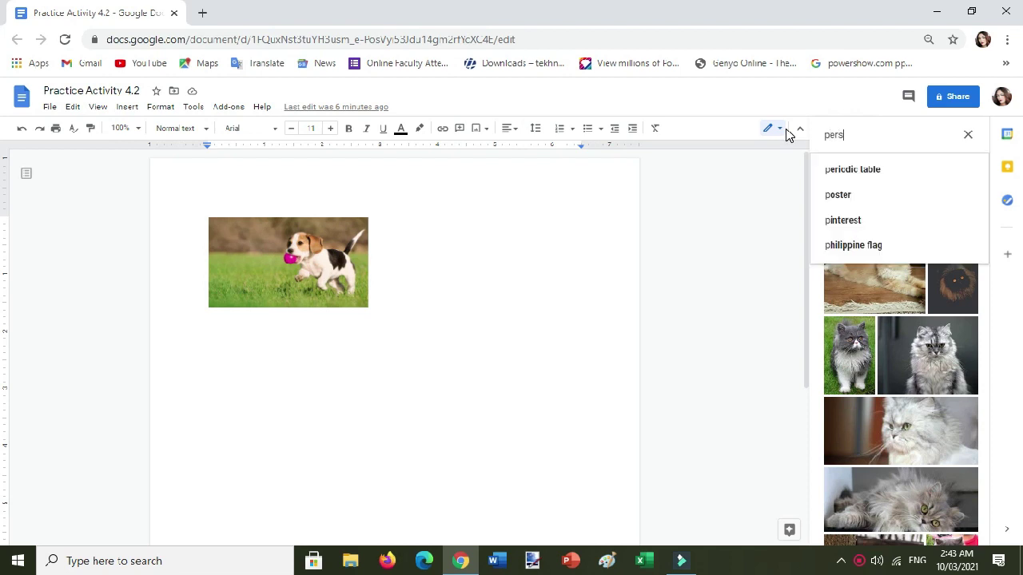
type("ian cat")
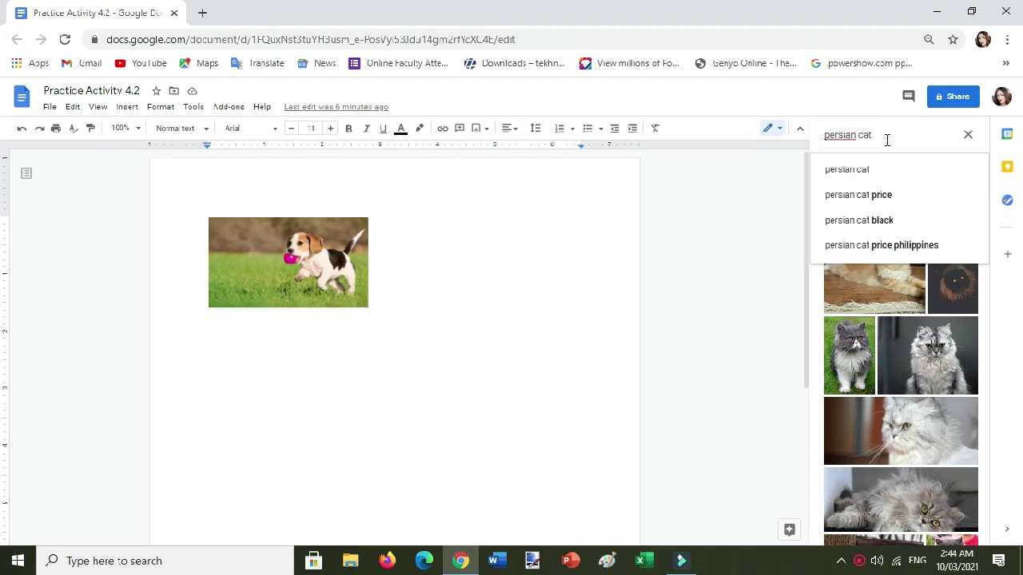
key("Return")
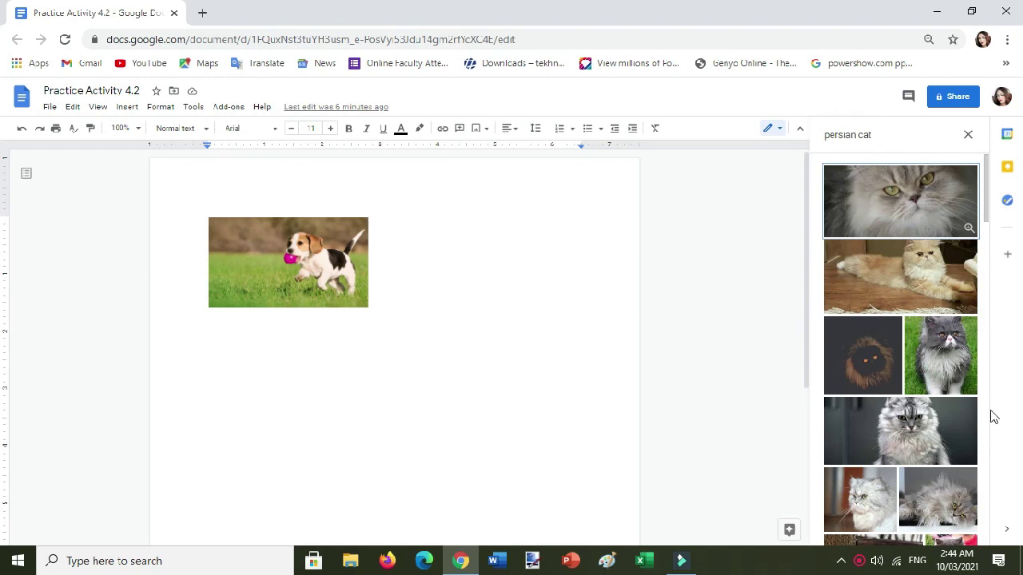
scroll(919, 387, "down", 4)
scroll(921, 385, "down", 5)
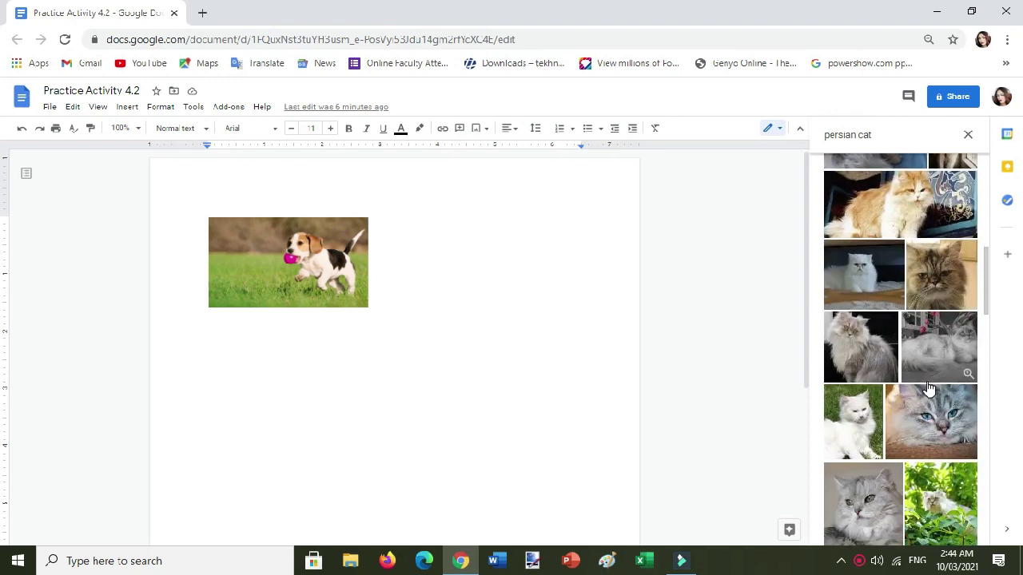
scroll(879, 296, "down", 3)
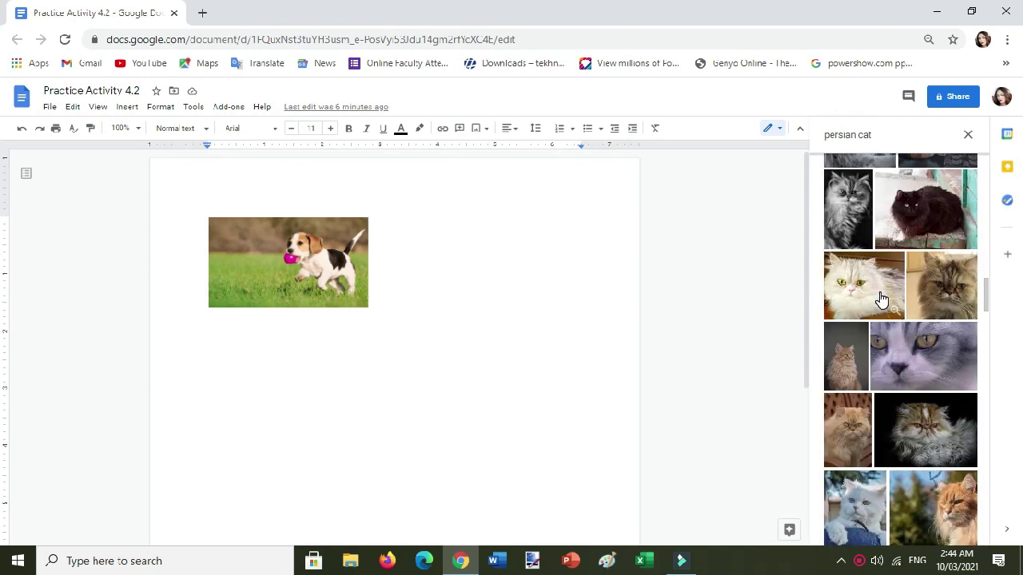
left_click(877, 290)
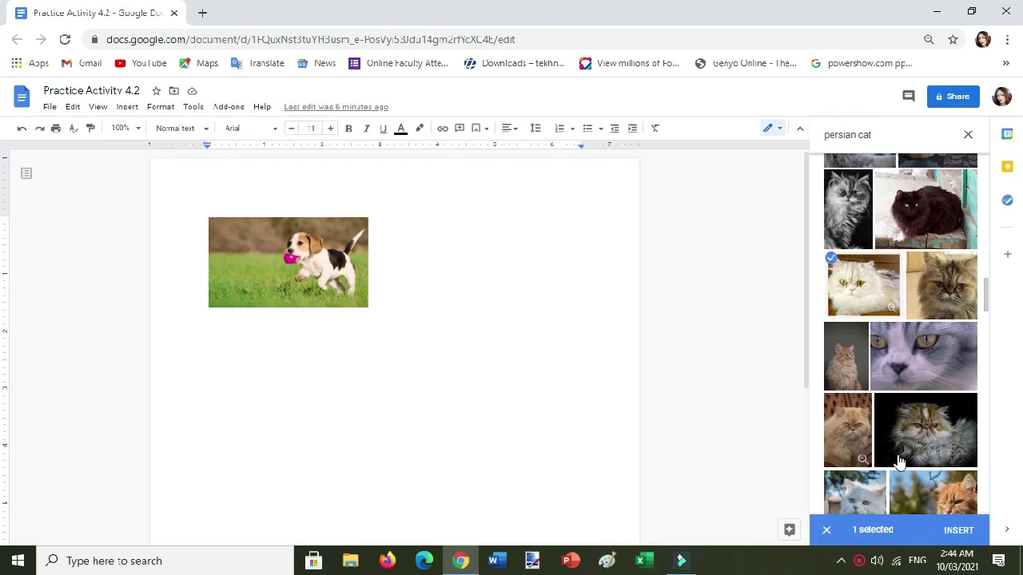
left_click(959, 534)
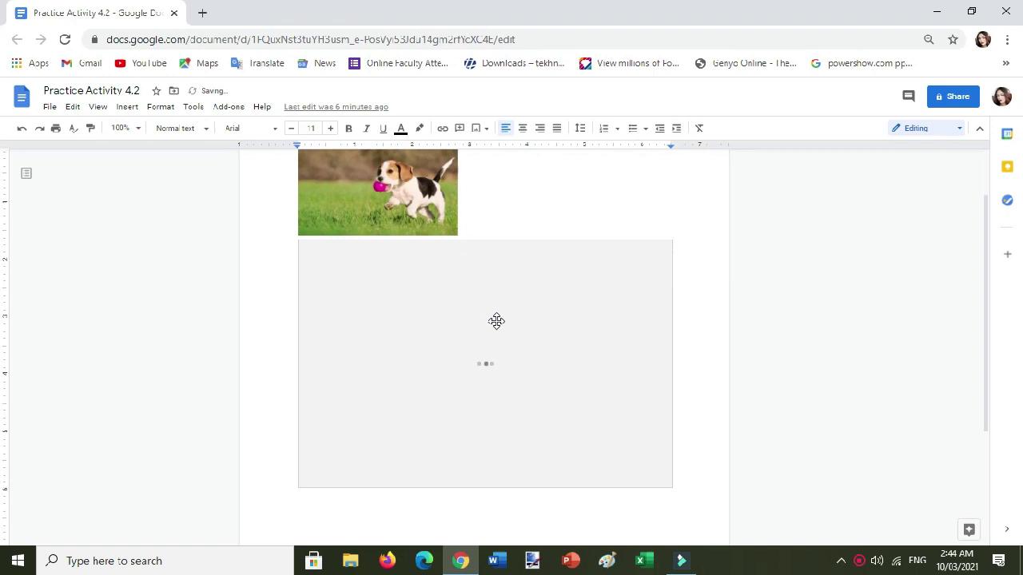
Set the cat photo to Wrap text, drag it right under the dog, and shrink it.
scroll(552, 323, "up", 1)
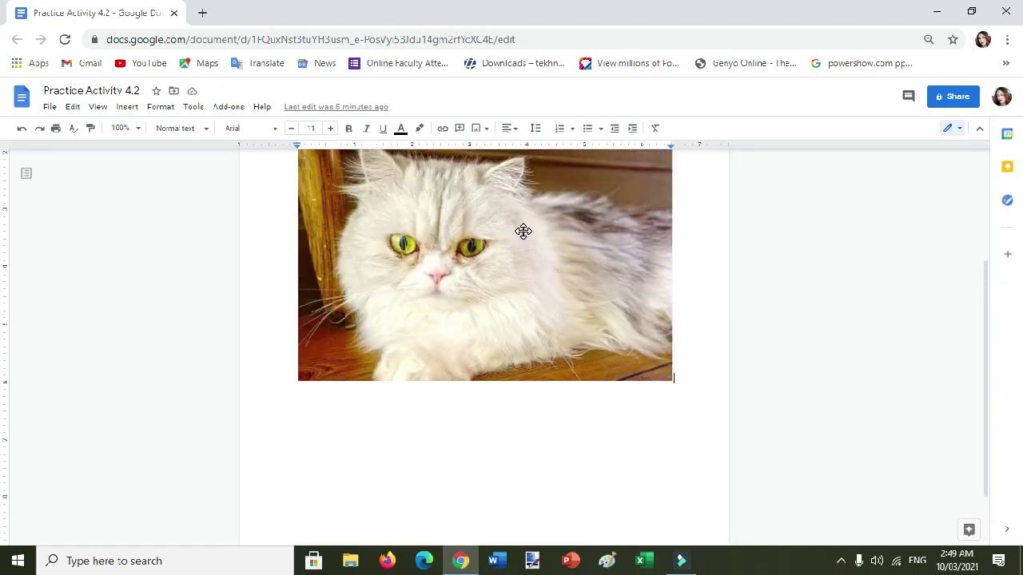
left_click(527, 286)
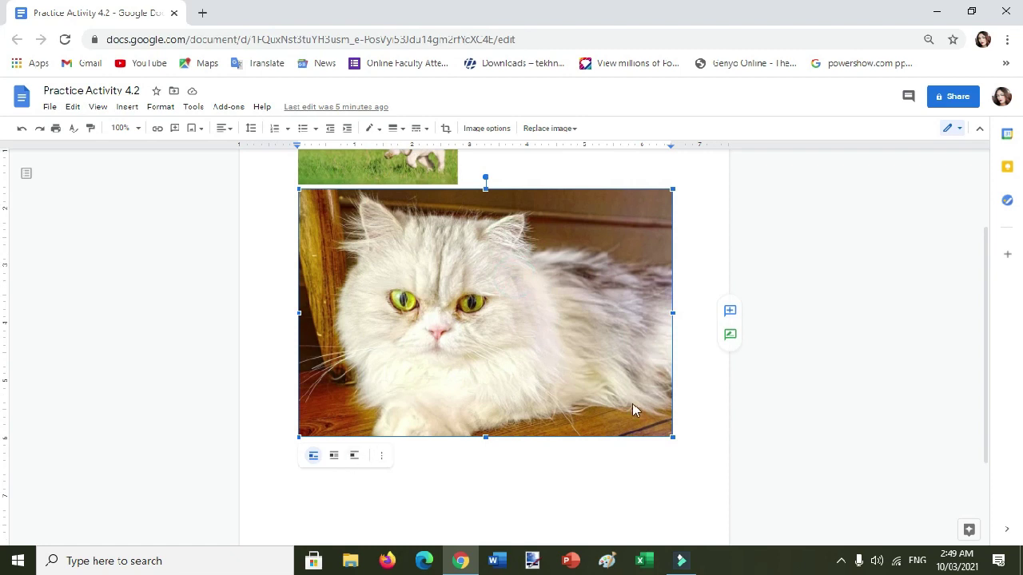
left_click(812, 370)
left_click(436, 337)
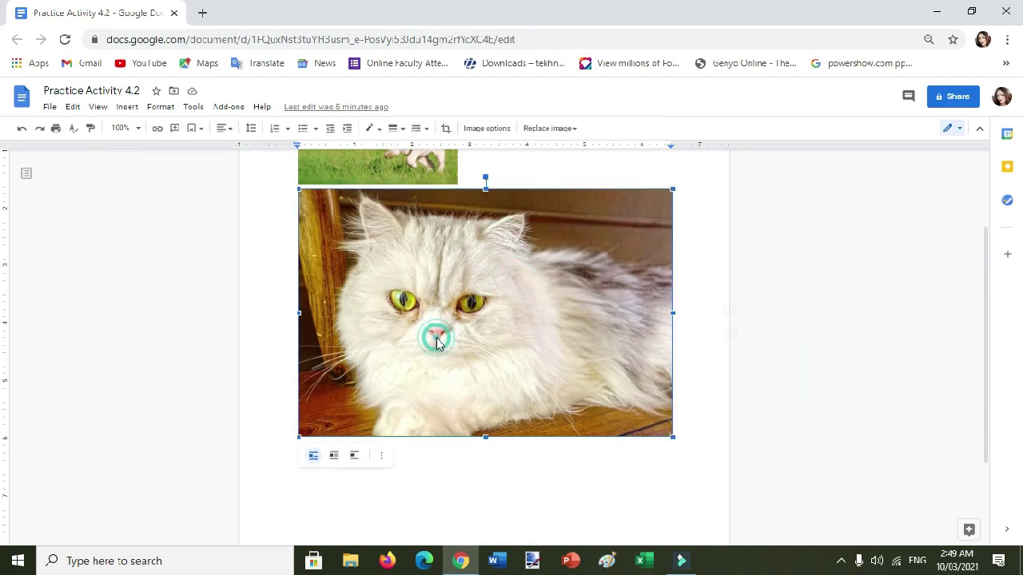
left_click(336, 461)
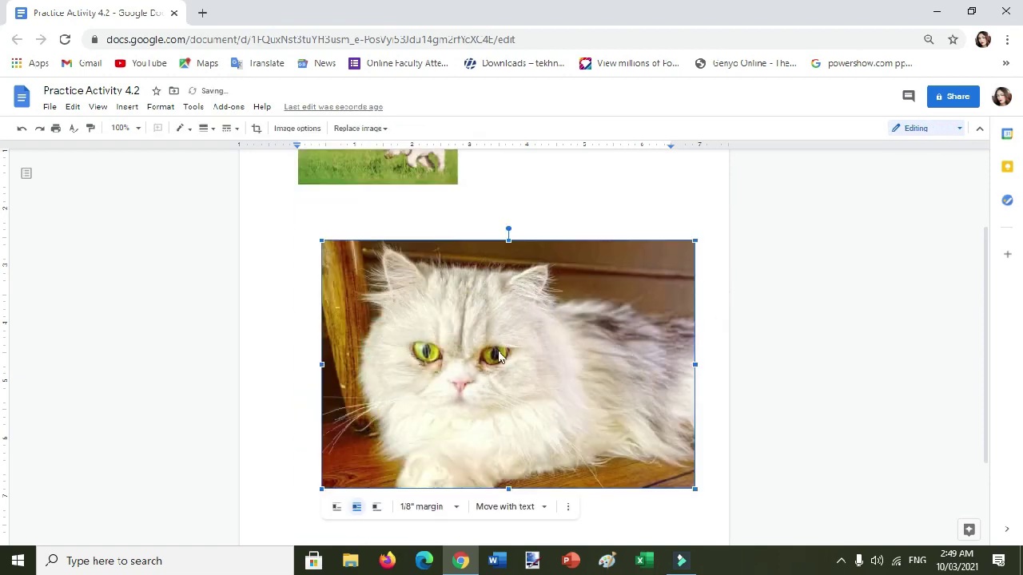
left_click_drag(486, 344, 597, 276)
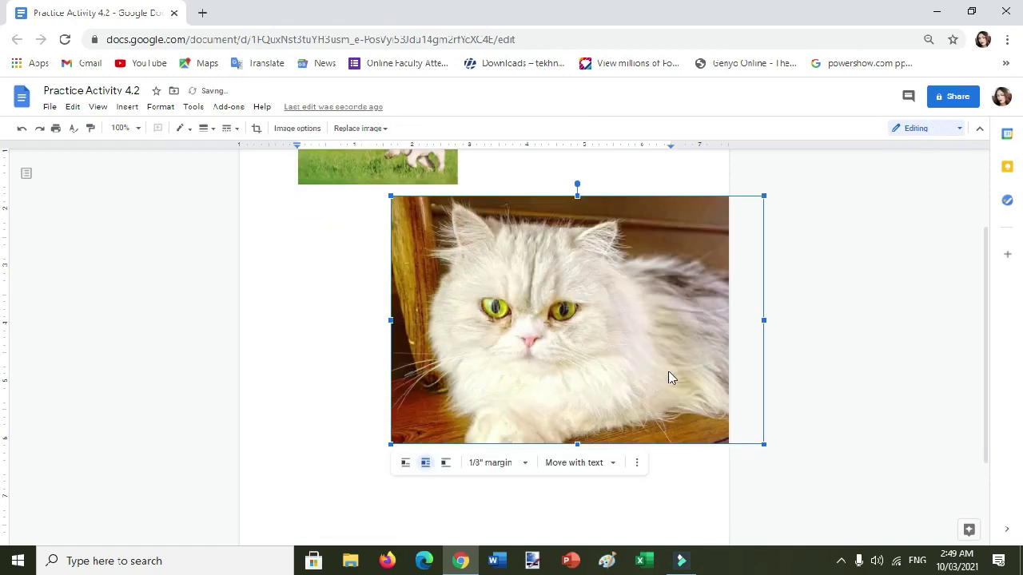
left_click_drag(580, 334, 598, 320)
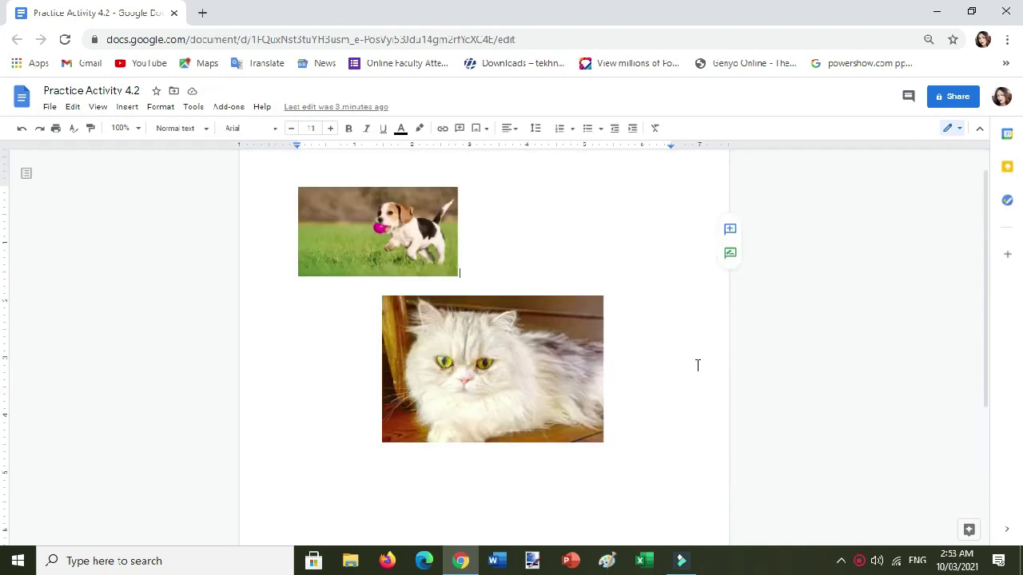
Bring up the Insert image dropdown on the toolbar.
left_click(477, 129)
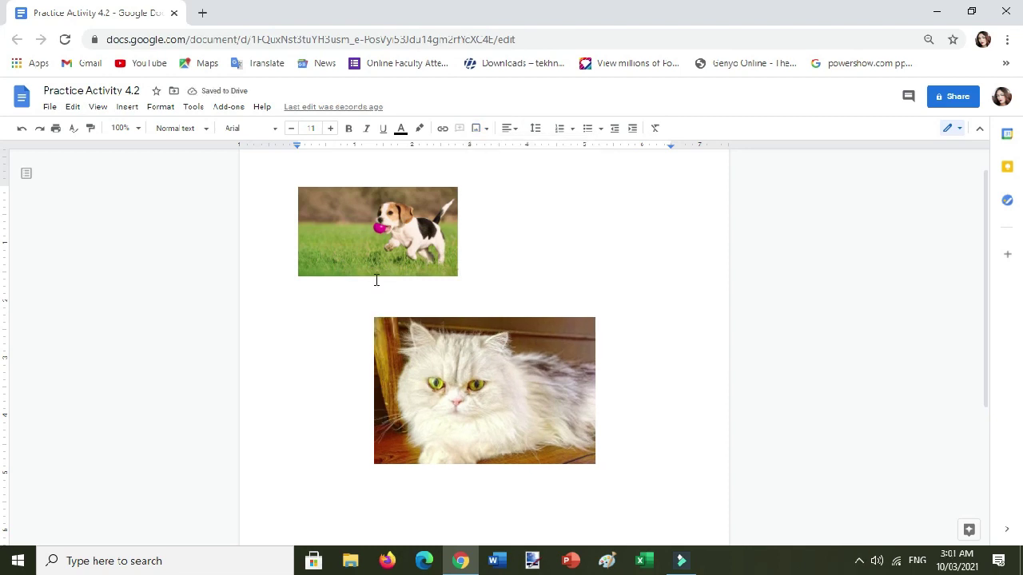
Type 'Adorable dog' as the dog photo's caption and 'White V' under the cat photo.
type("Adorable dog")
left_click(502, 492)
left_click(312, 470)
type("White V")
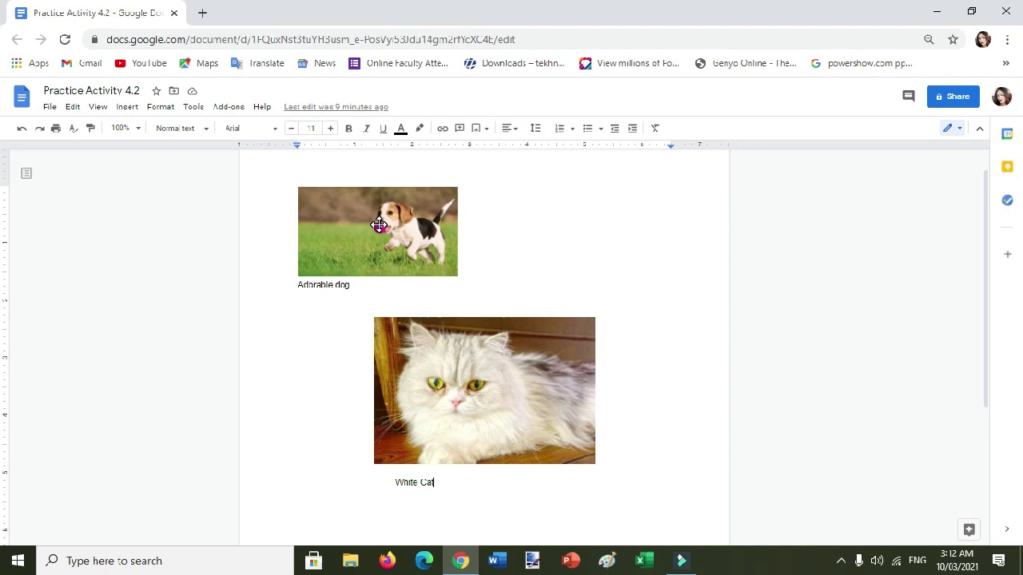
Give the dog photo a dashed, 4pt, green border.
left_click(347, 234)
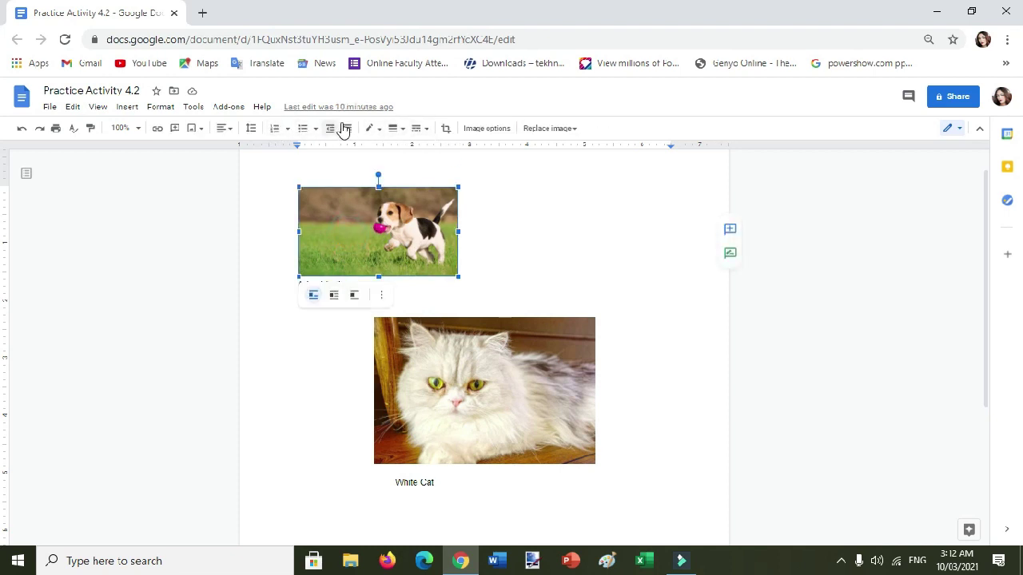
left_click(425, 247)
left_click(417, 128)
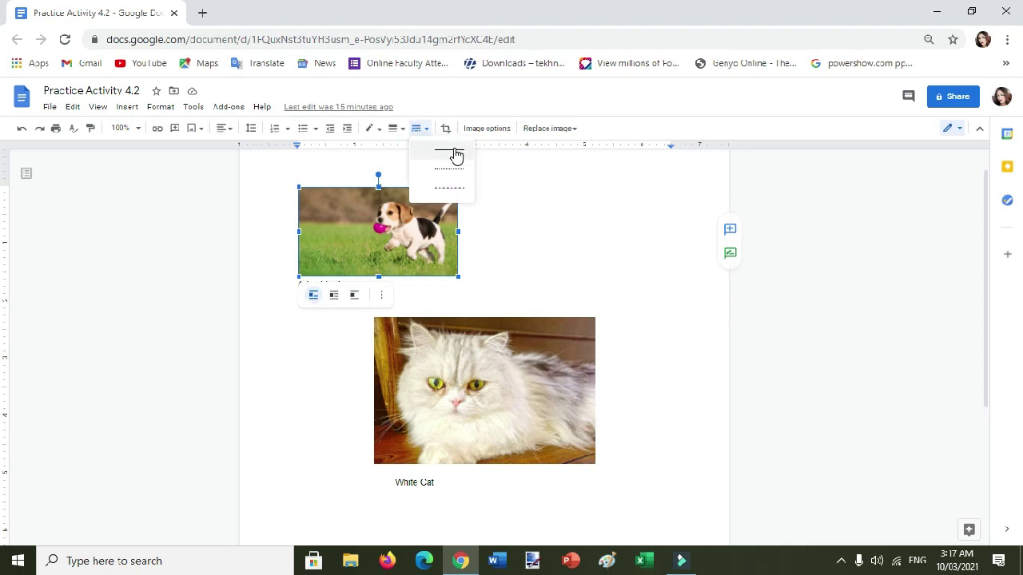
left_click(451, 187)
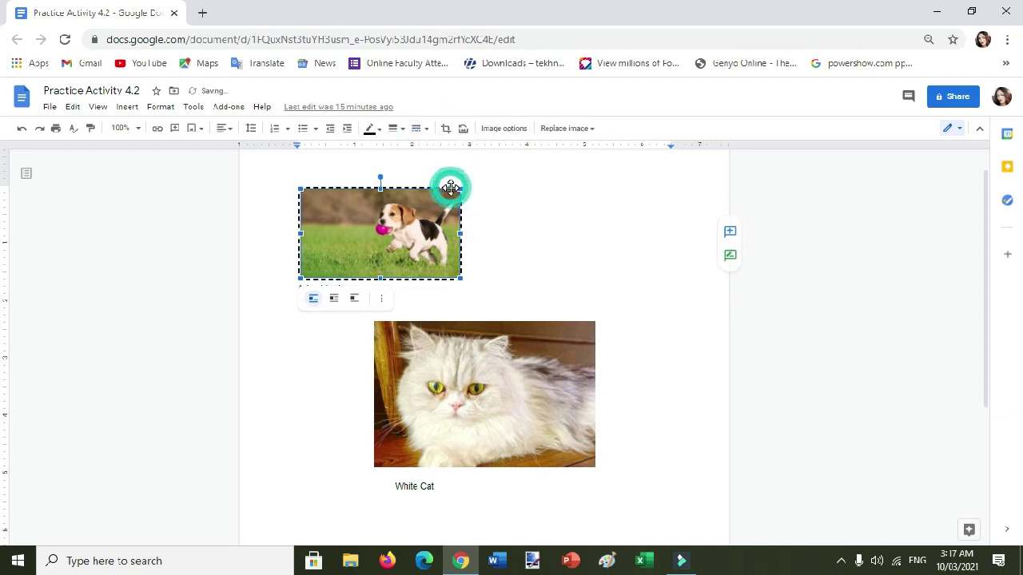
left_click(392, 128)
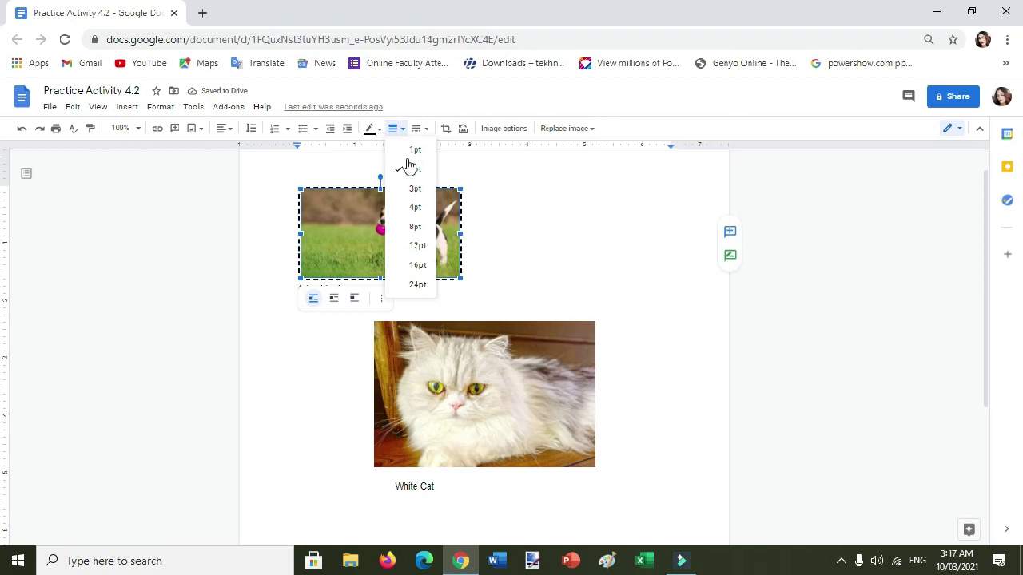
left_click(417, 207)
left_click(379, 132)
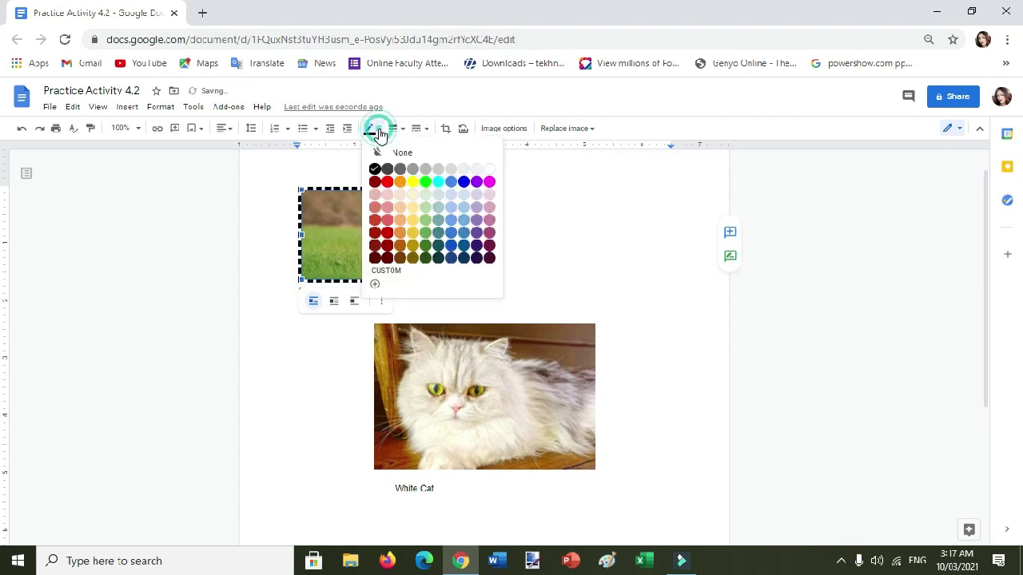
left_click(426, 183)
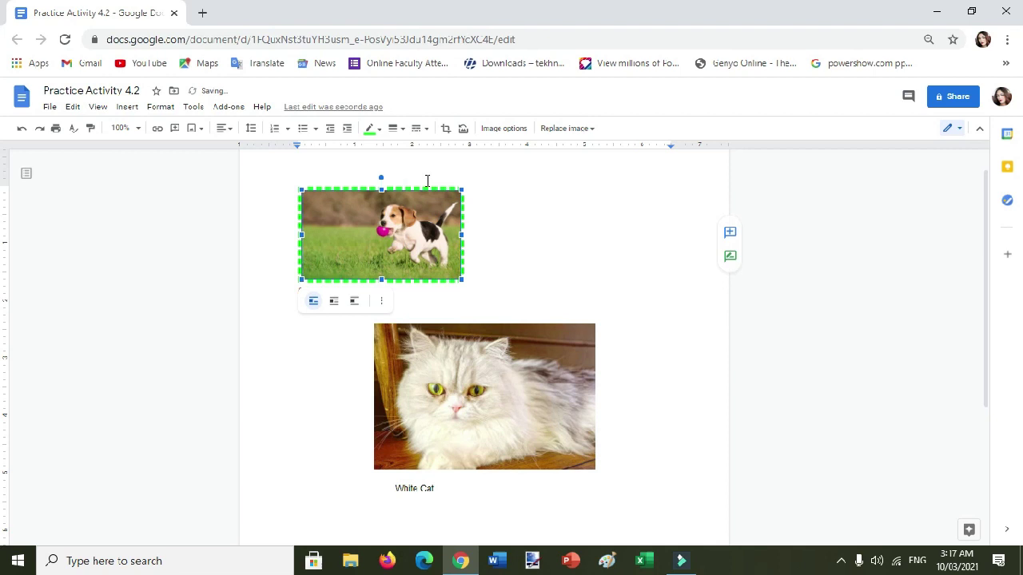
Give the cat photo a dotted, 4pt, cyan border.
left_click(490, 408)
left_click(231, 128)
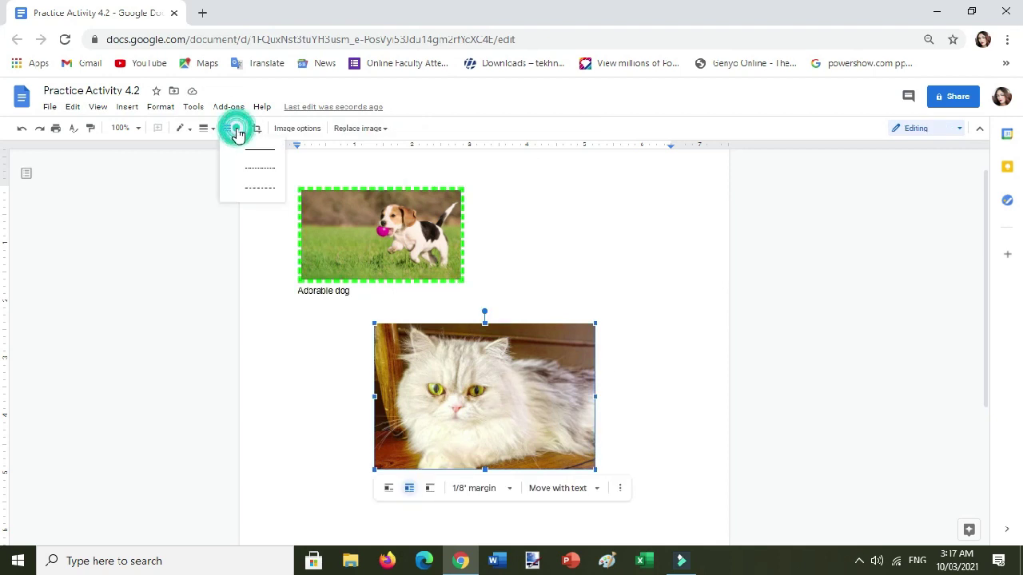
left_click(253, 169)
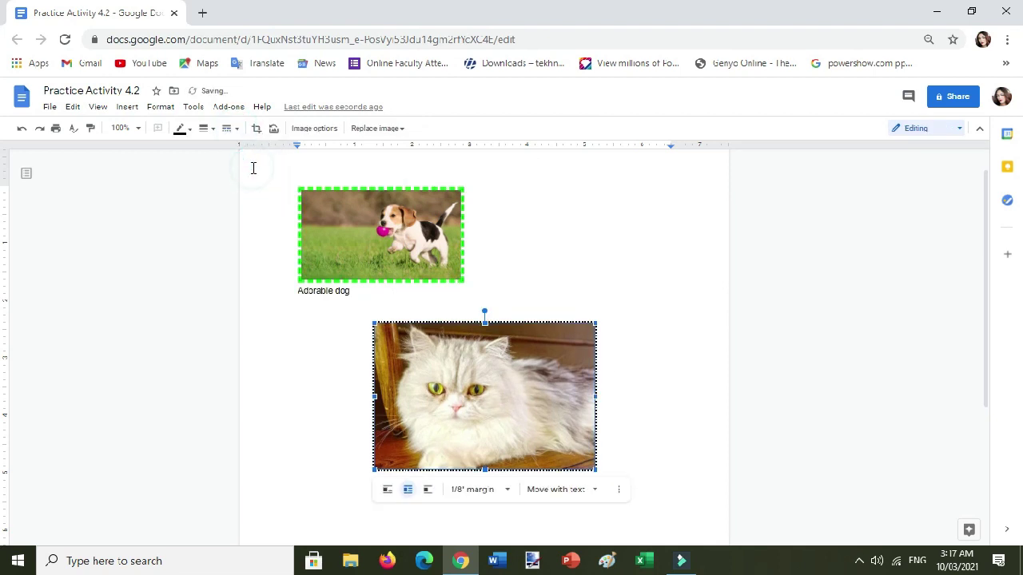
left_click(209, 129)
left_click(228, 209)
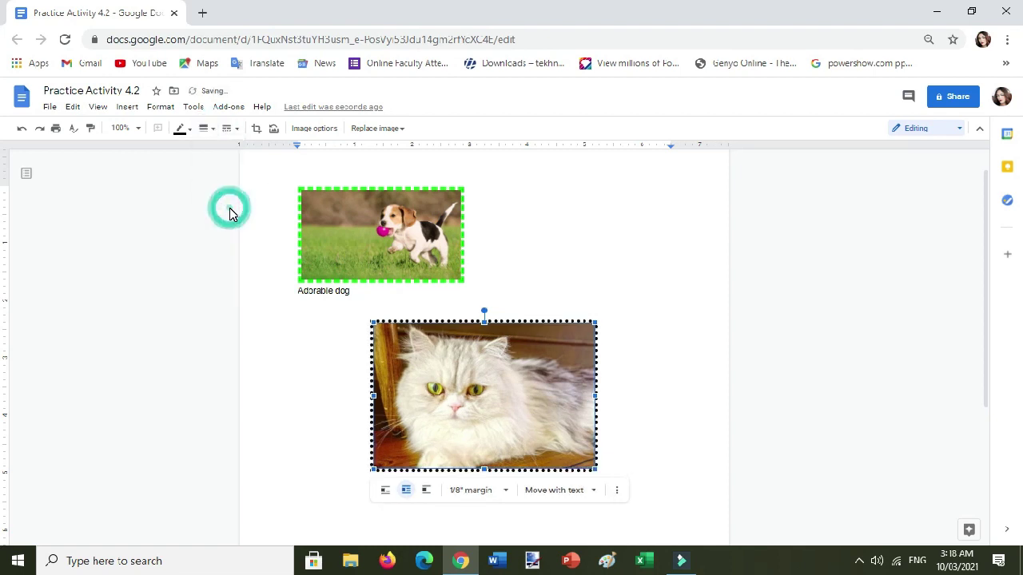
left_click(180, 128)
left_click(247, 183)
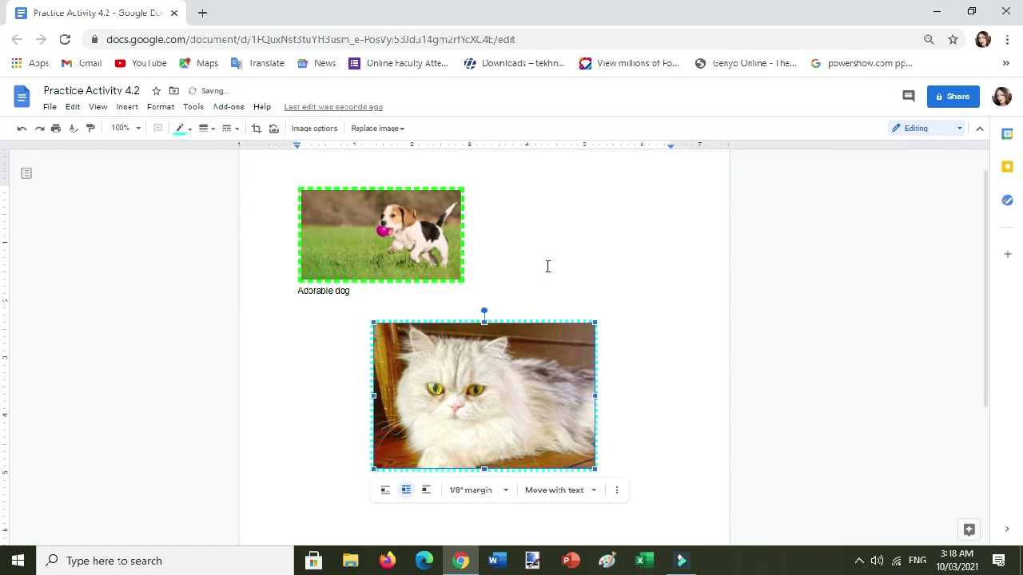
left_click(612, 251)
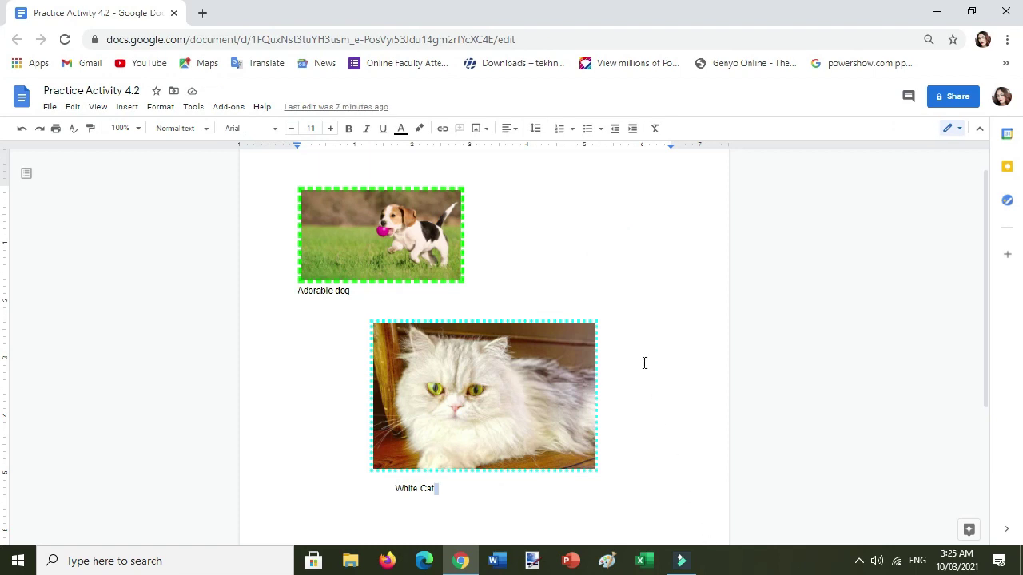
Start a new blank drawing canvas from the Insert menu's Drawing > New option.
left_click(127, 108)
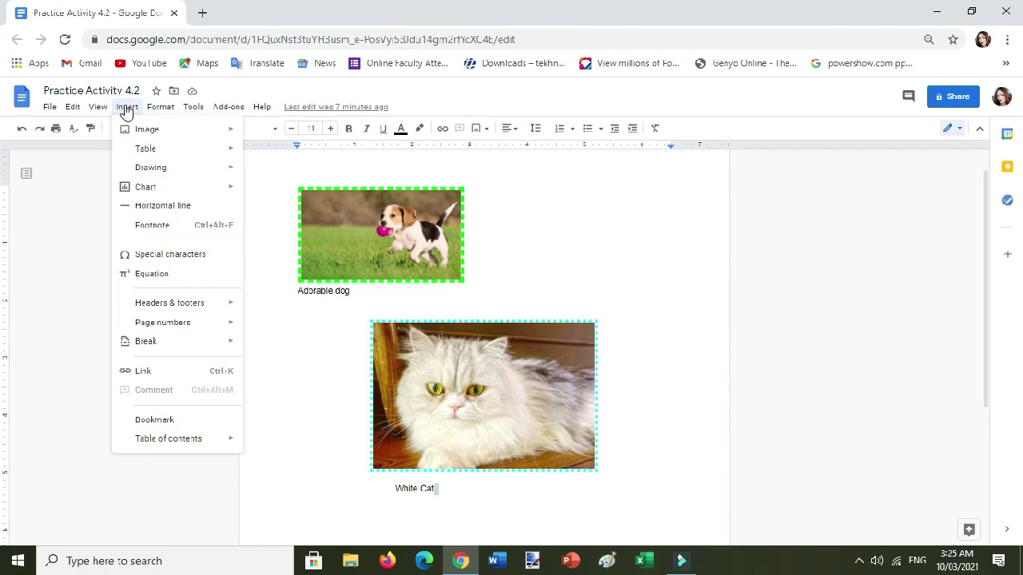
mouse_move(153, 175)
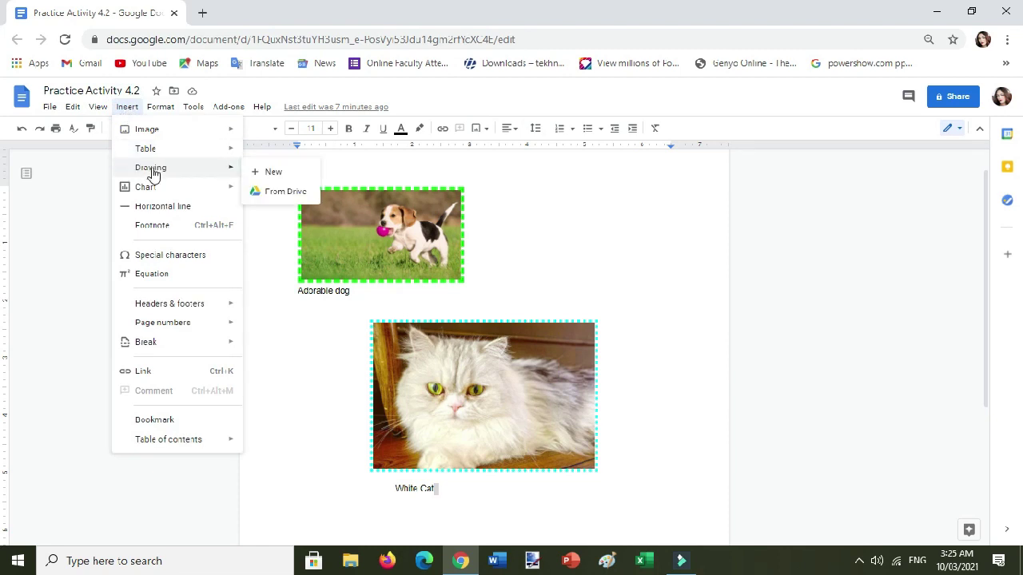
left_click(282, 173)
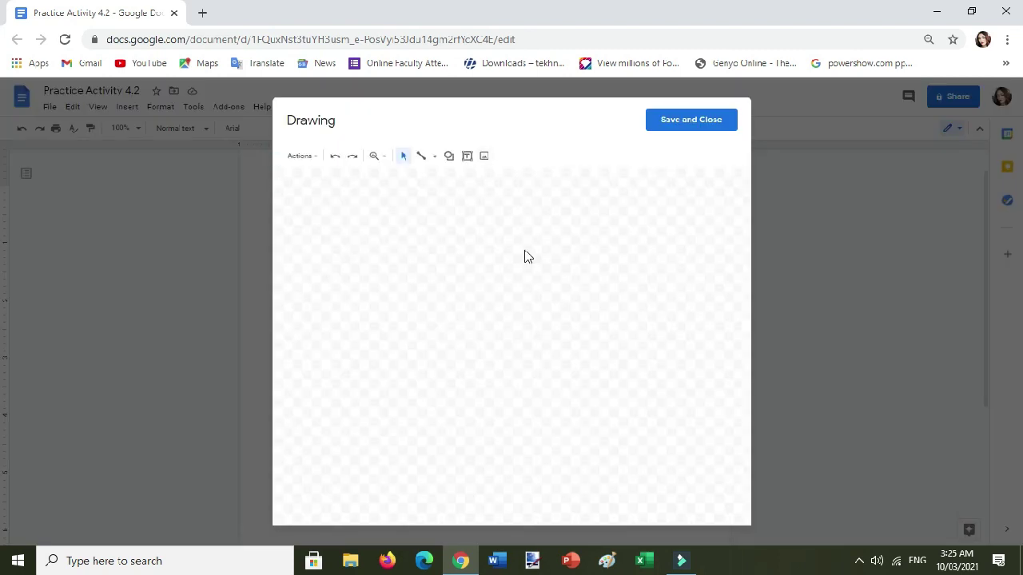
Open the drawing's Insert Image dialog and browse the computer for an upload, then cancel.
left_click(485, 157)
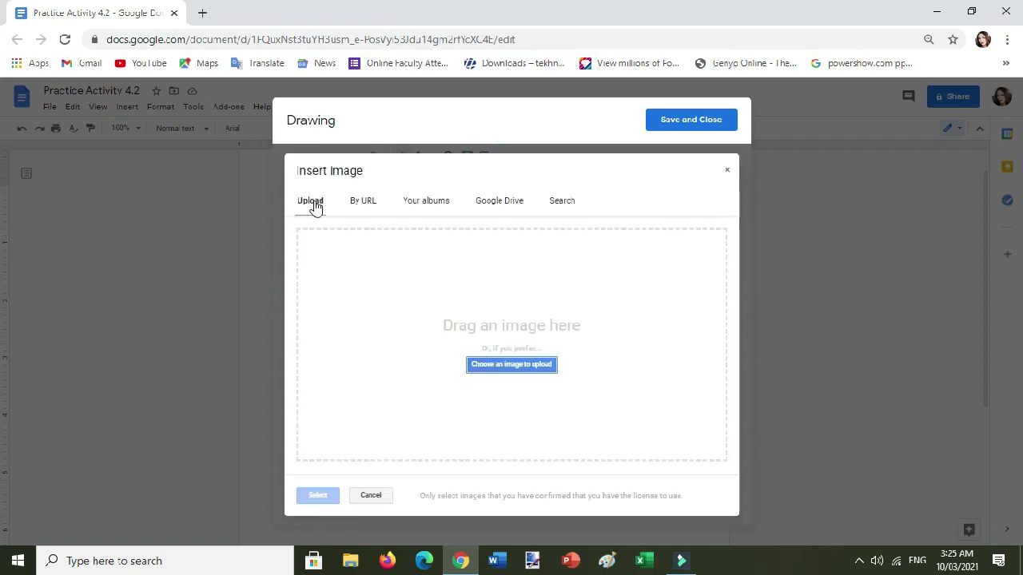
left_click(314, 206)
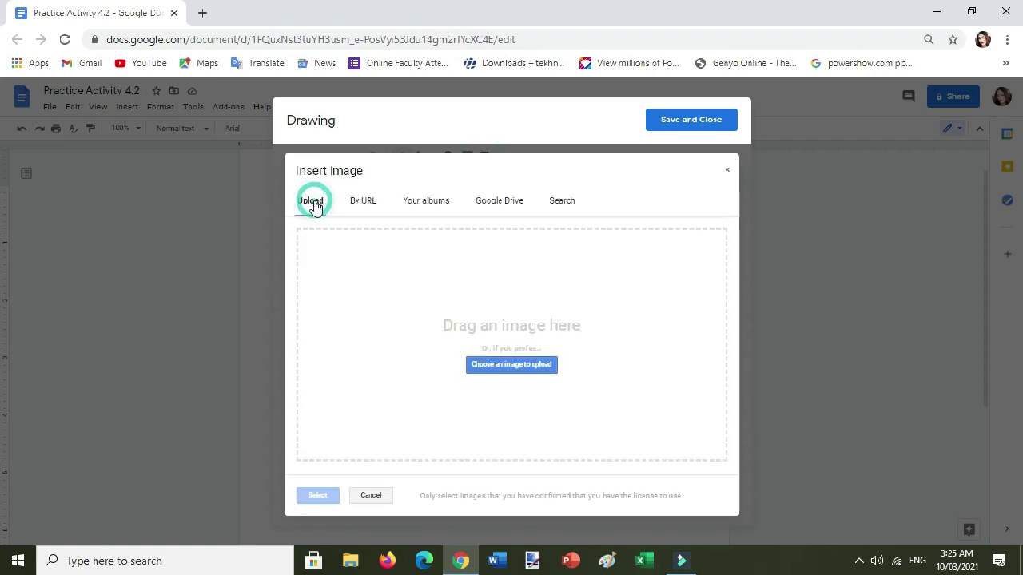
left_click(525, 366)
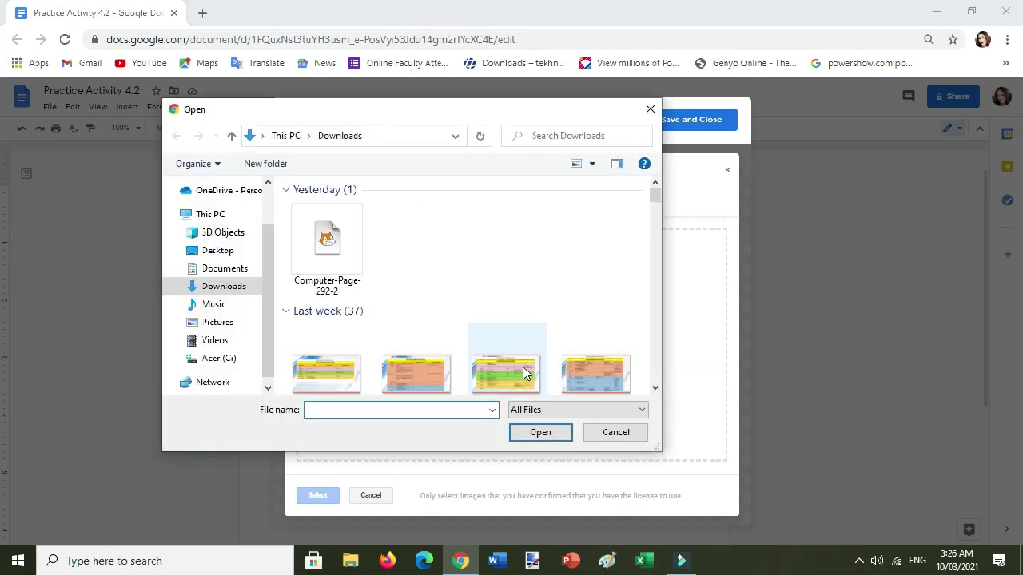
scroll(551, 316, "down", 2)
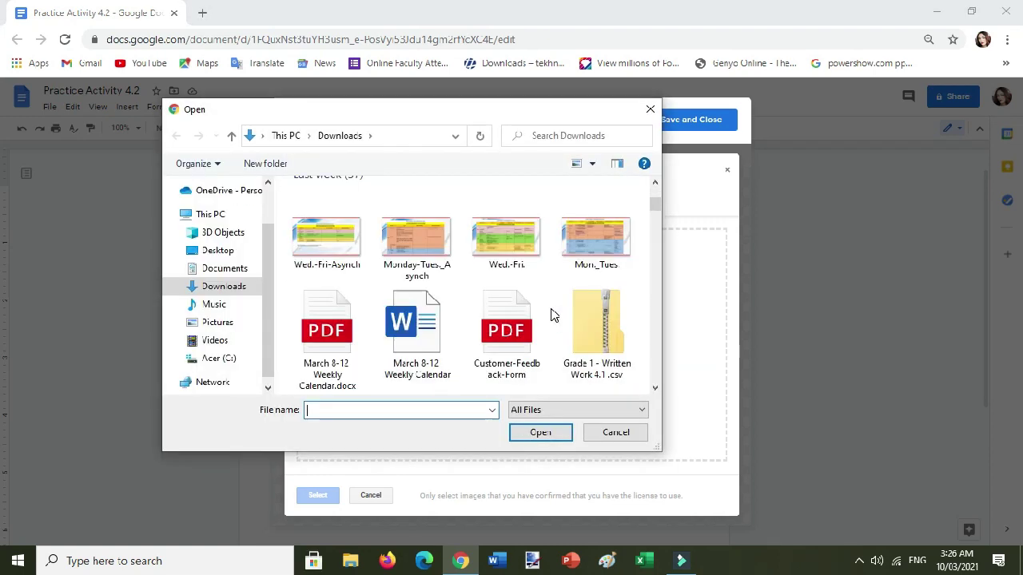
scroll(551, 316, "down", 4)
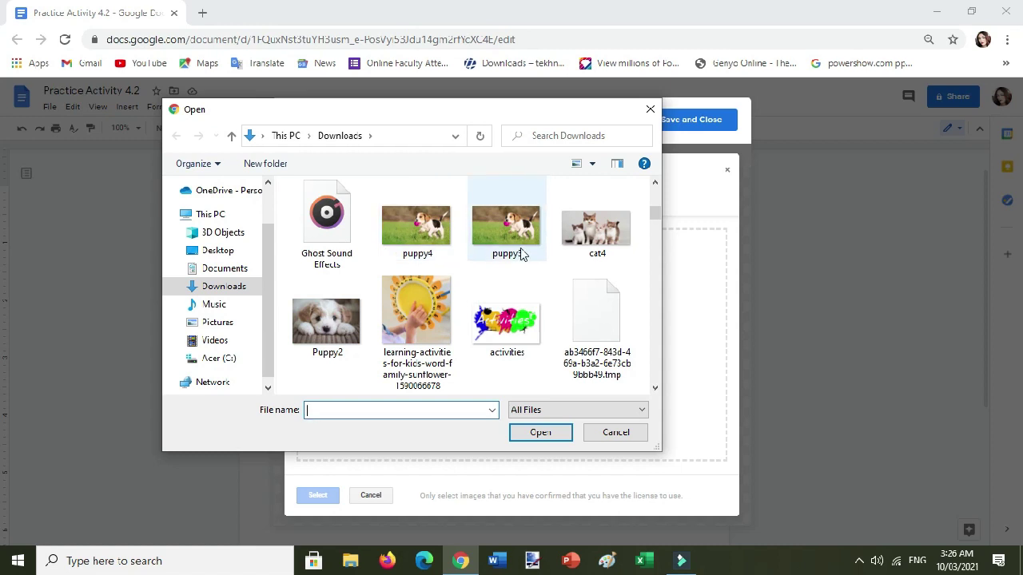
left_click(616, 432)
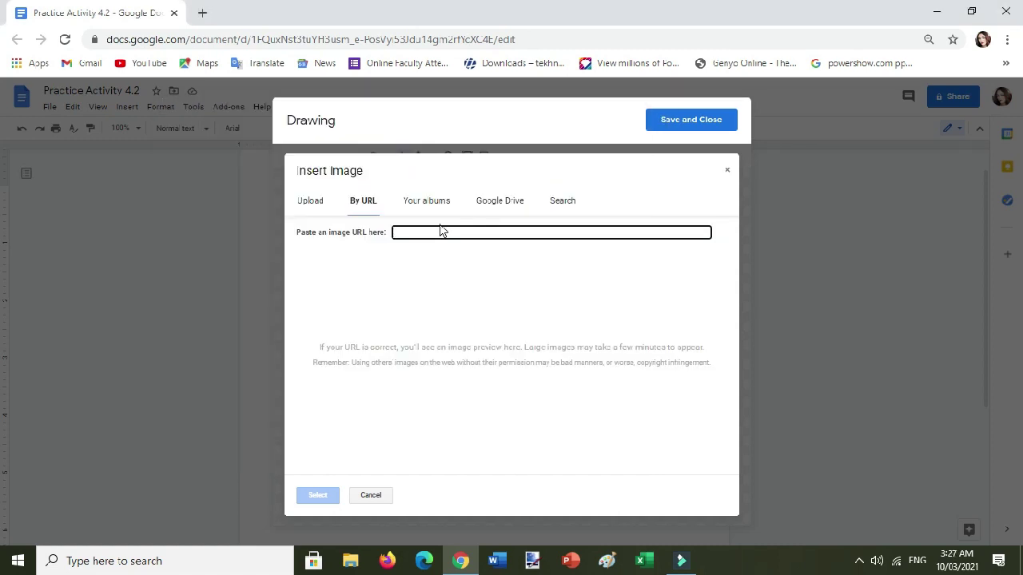
Check the Your albums, Upload and Google Drive image sources, ending on web Search.
left_click(428, 203)
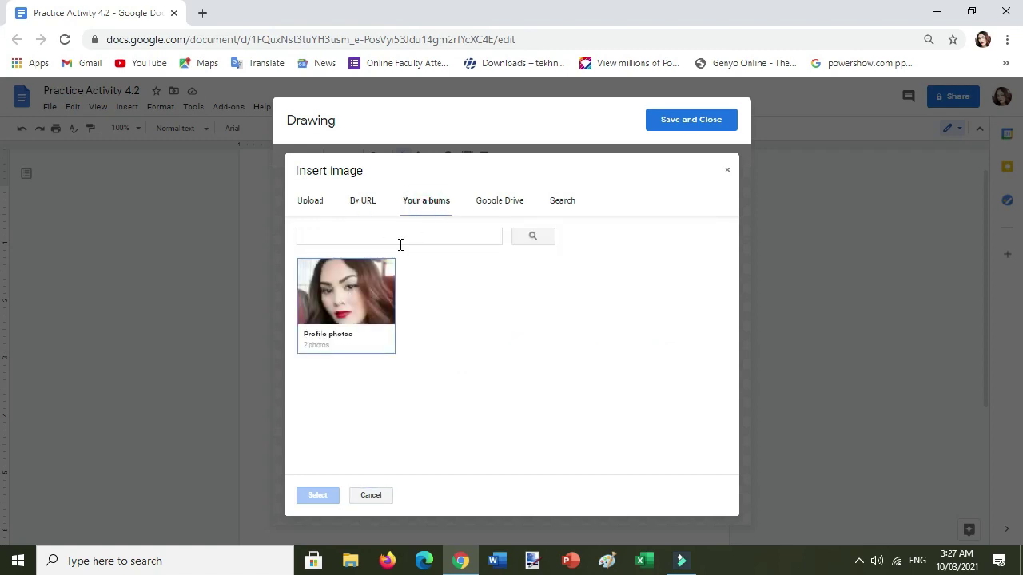
left_click(373, 310)
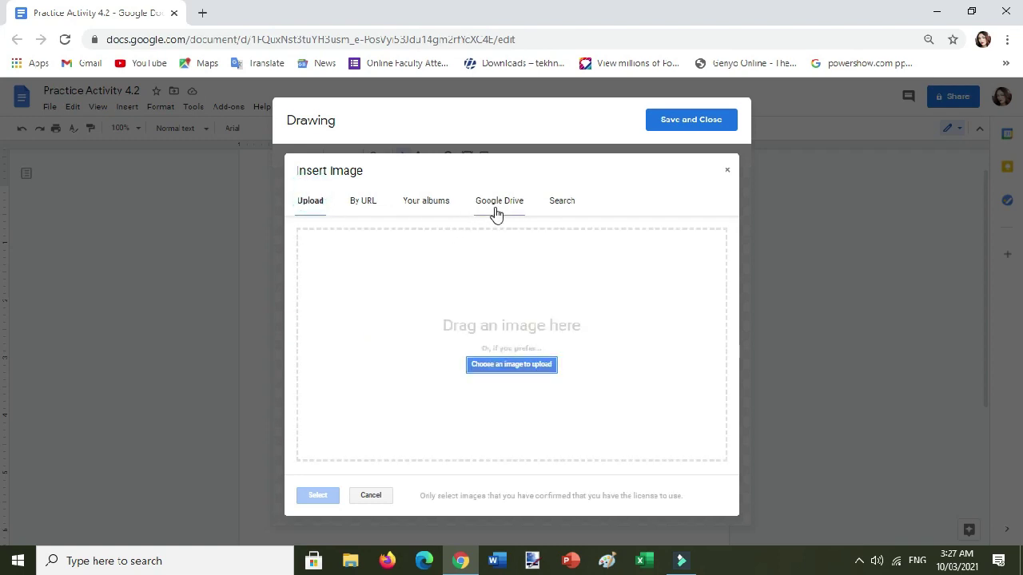
left_click(501, 203)
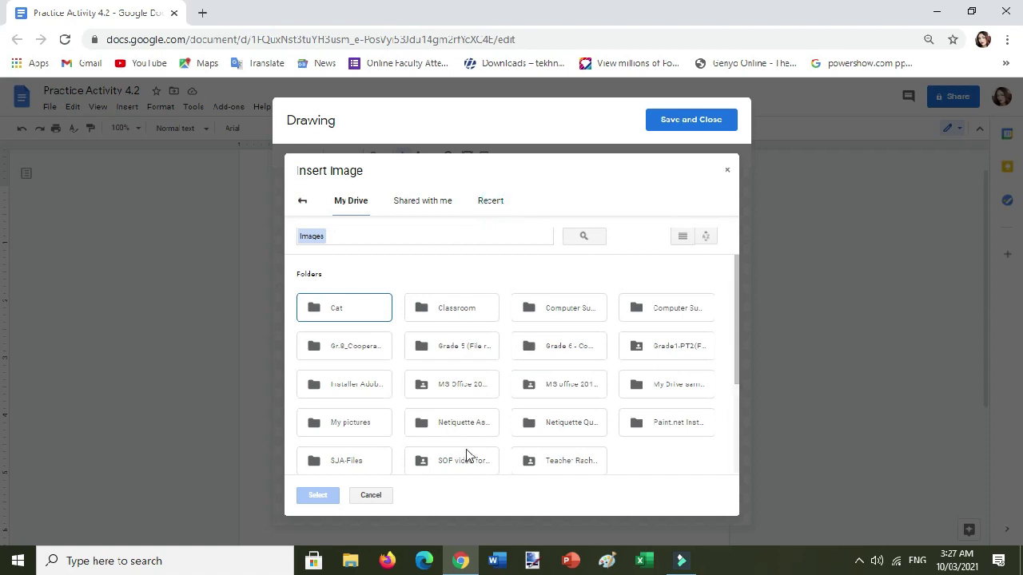
scroll(465, 384, "down", 5)
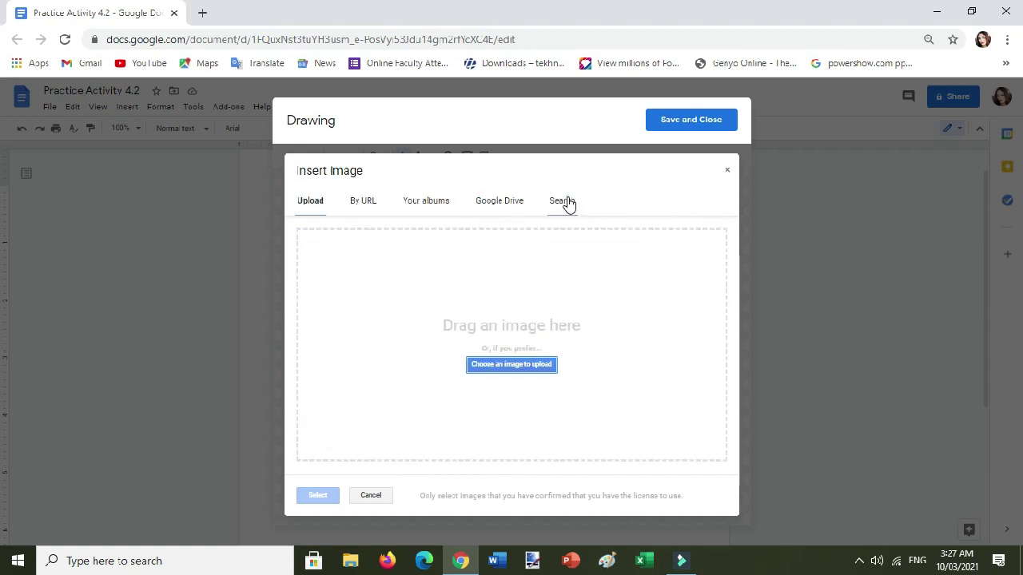
left_click(569, 204)
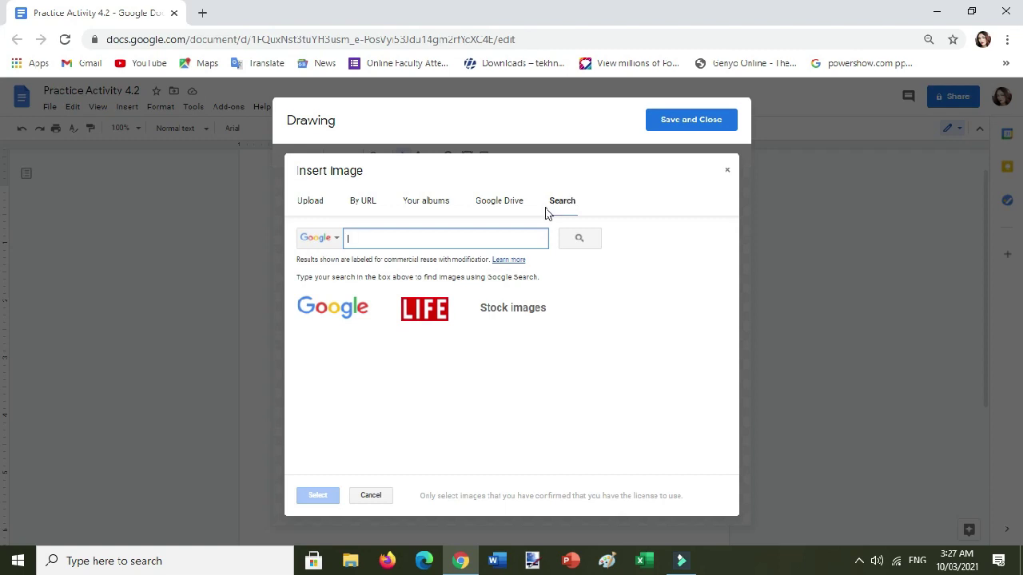
Search images for 'dog breed' and insert the golden retriever puppy photo into the drawing.
type("dog breed")
key("Return")
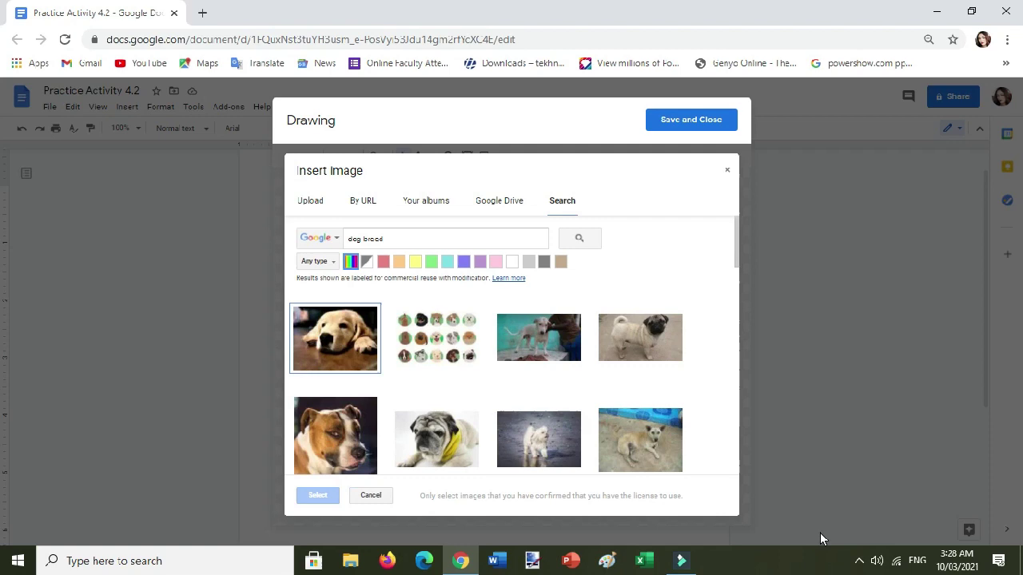
scroll(585, 436, "down", 1)
scroll(586, 435, "down", 6)
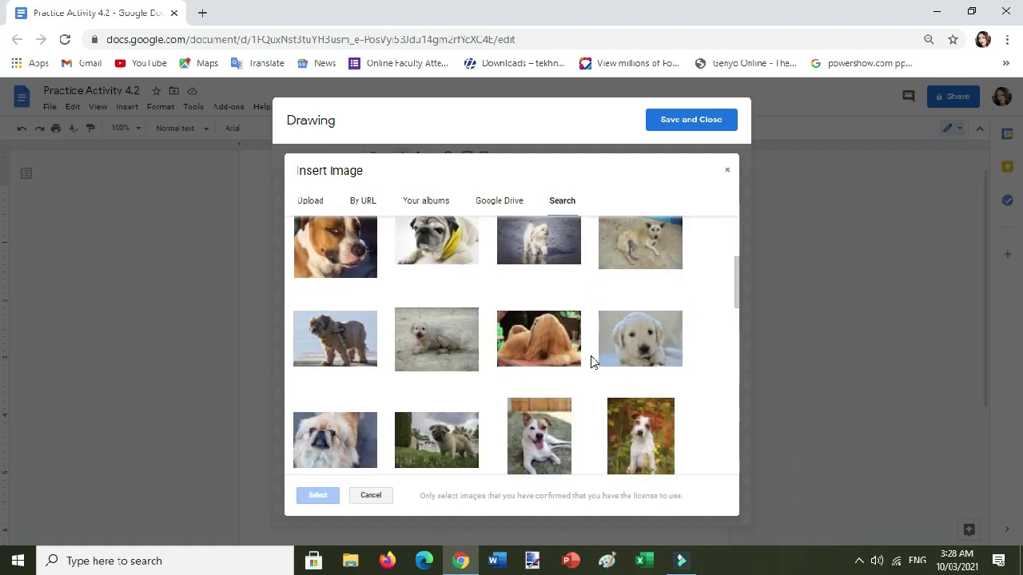
scroll(674, 370, "down", 2)
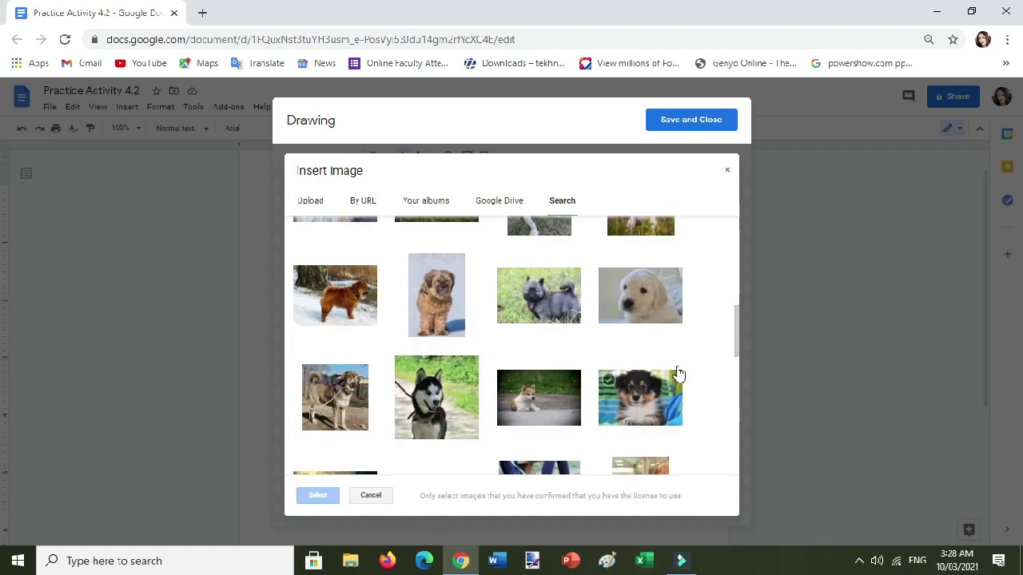
left_click(628, 299)
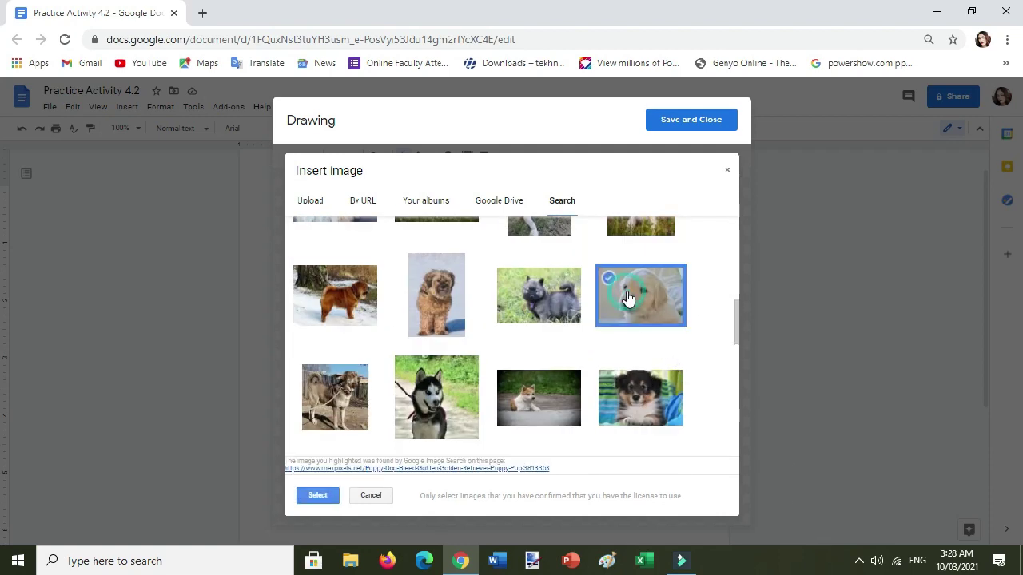
left_click(316, 496)
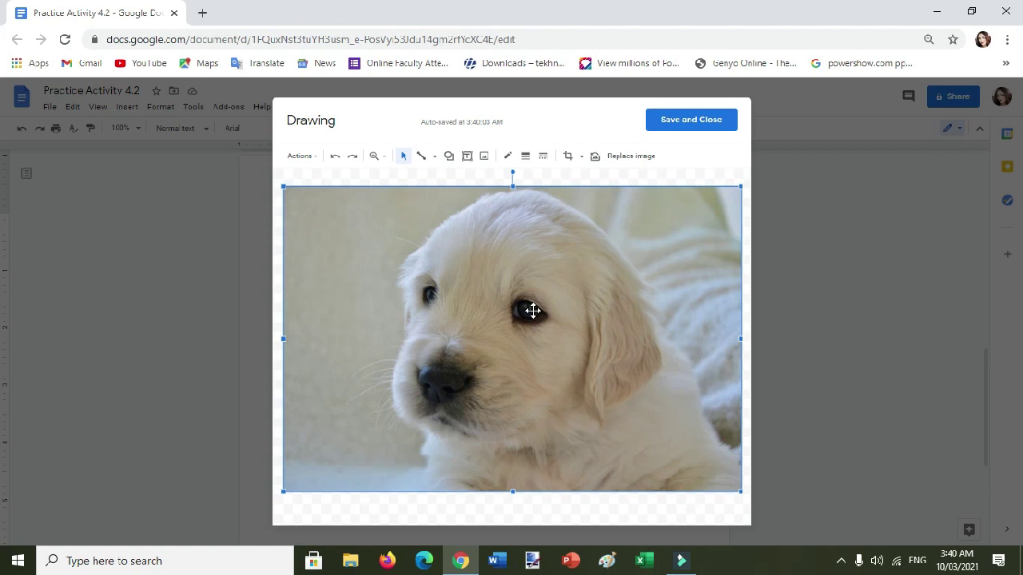
Shrink the golden retriever photo by its corner handles and position it on the canvas.
mouse_move(532, 309)
left_mouse_down()
mouse_move(517, 345)
mouse_move(566, 318)
mouse_move(450, 326)
mouse_move(517, 371)
mouse_move(491, 354)
mouse_move(533, 308)
mouse_move(506, 310)
mouse_move(479, 340)
mouse_move(488, 333)
mouse_move(426, 271)
left_mouse_up()
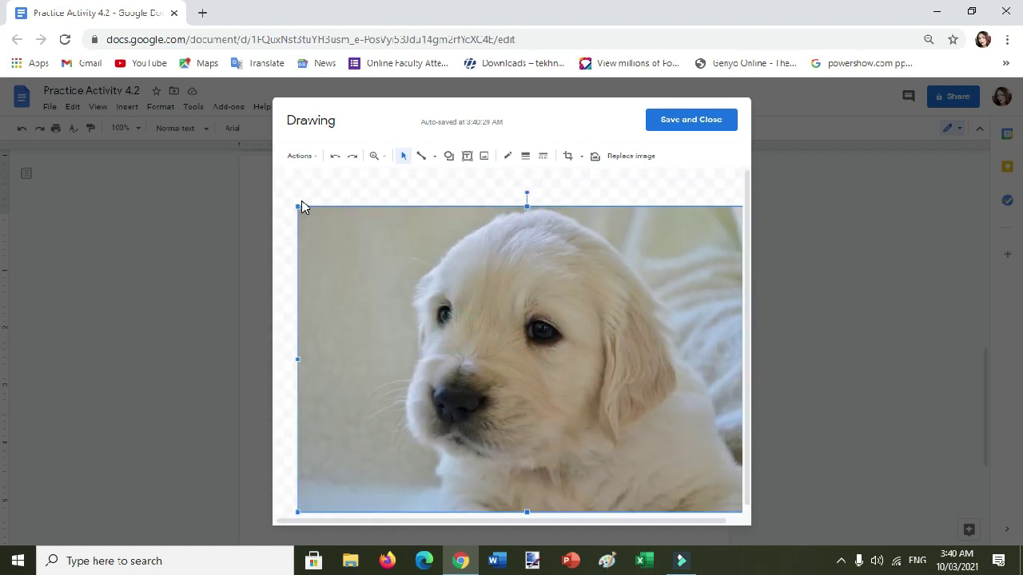
left_click_drag(297, 207, 500, 342)
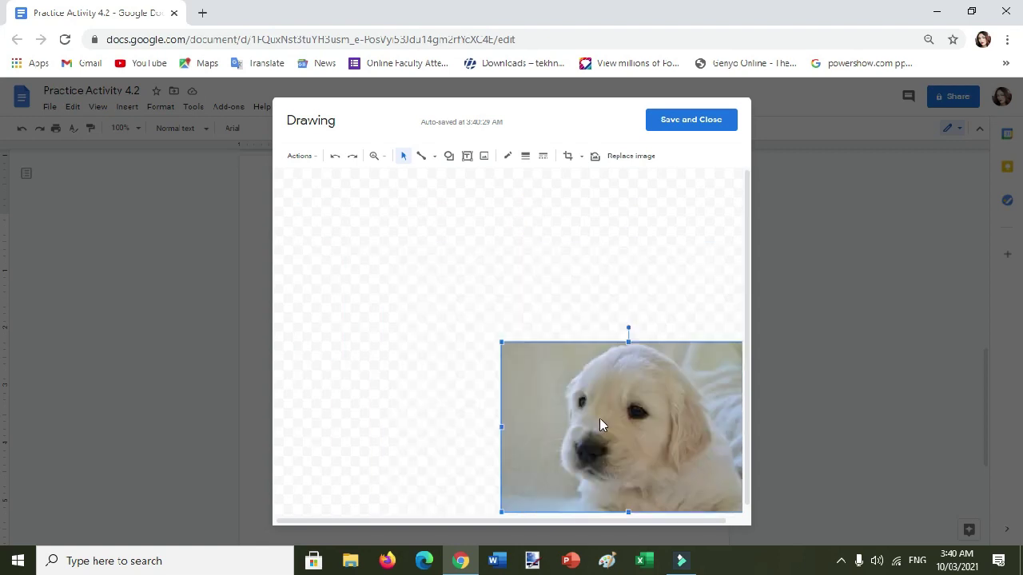
left_click_drag(599, 418, 433, 289)
left_click_drag(362, 243, 480, 315)
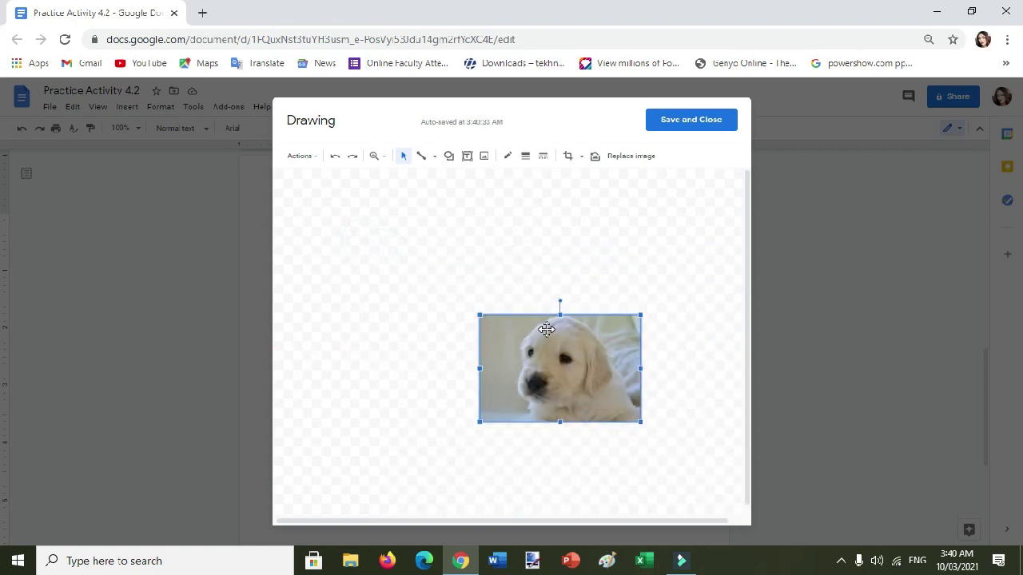
left_click_drag(545, 328, 386, 212)
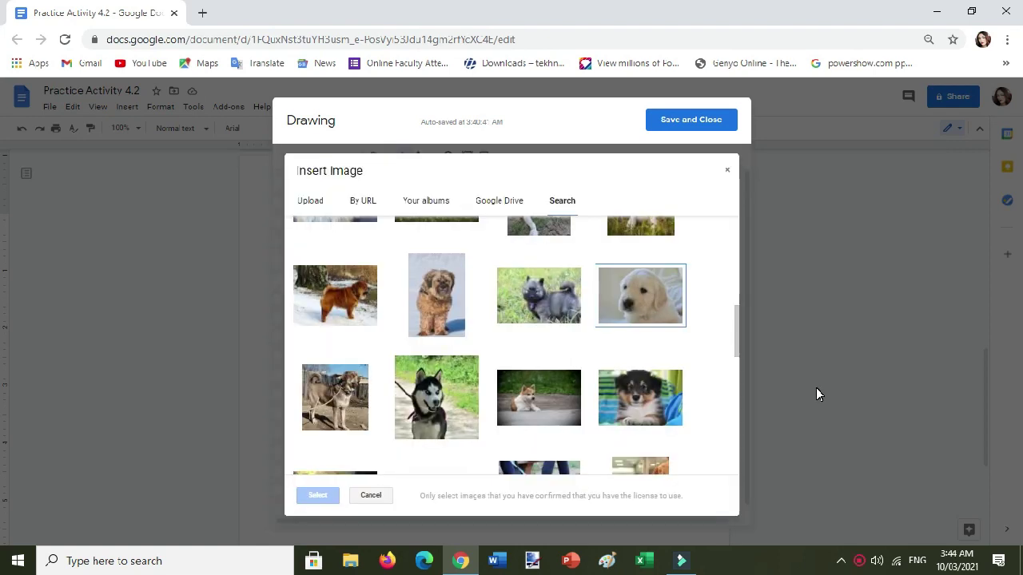
Insert the sheltie puppy photo and shrink it below and right of the golden puppy.
mouse_move(676, 438)
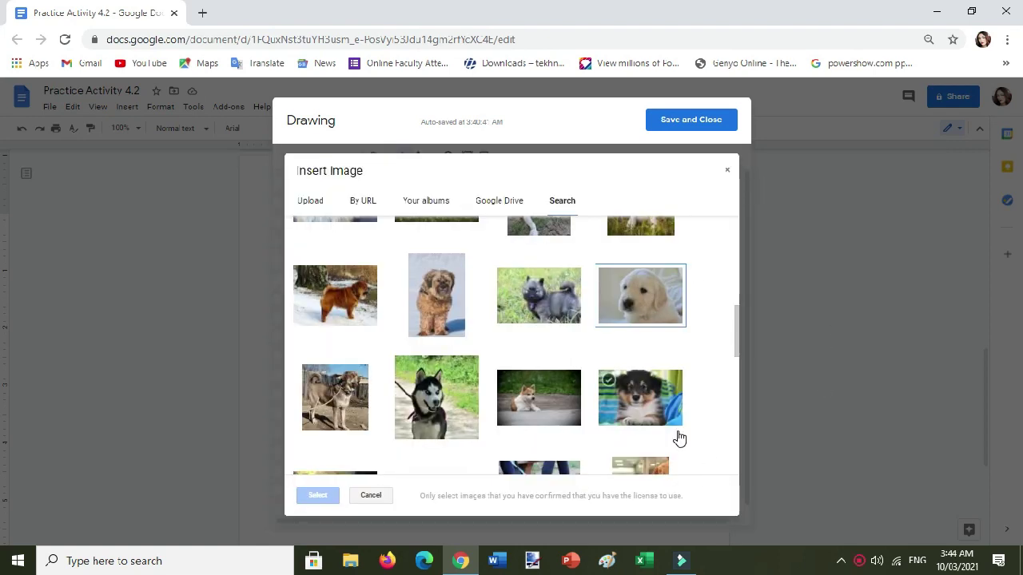
left_click(643, 391)
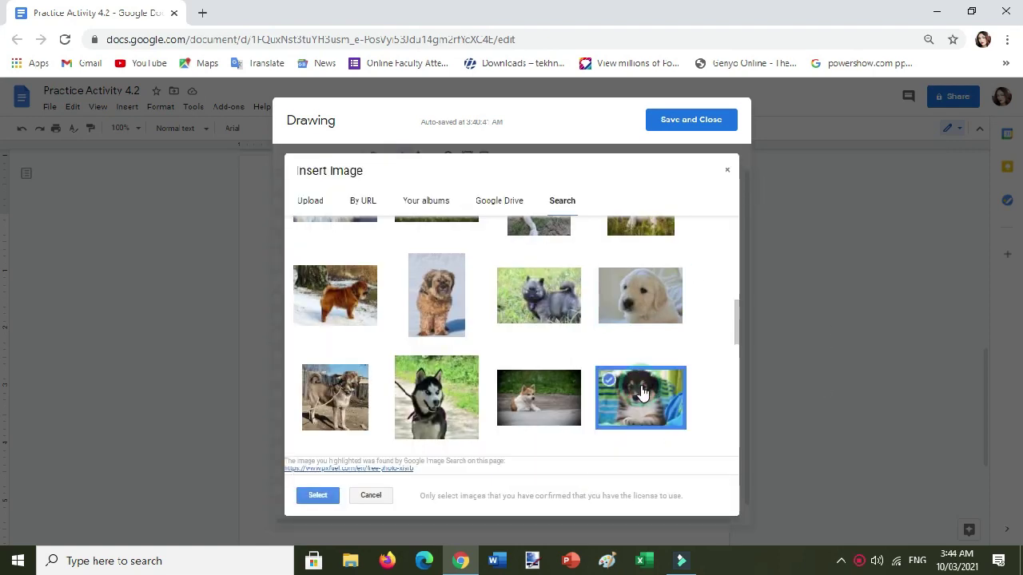
left_click(314, 496)
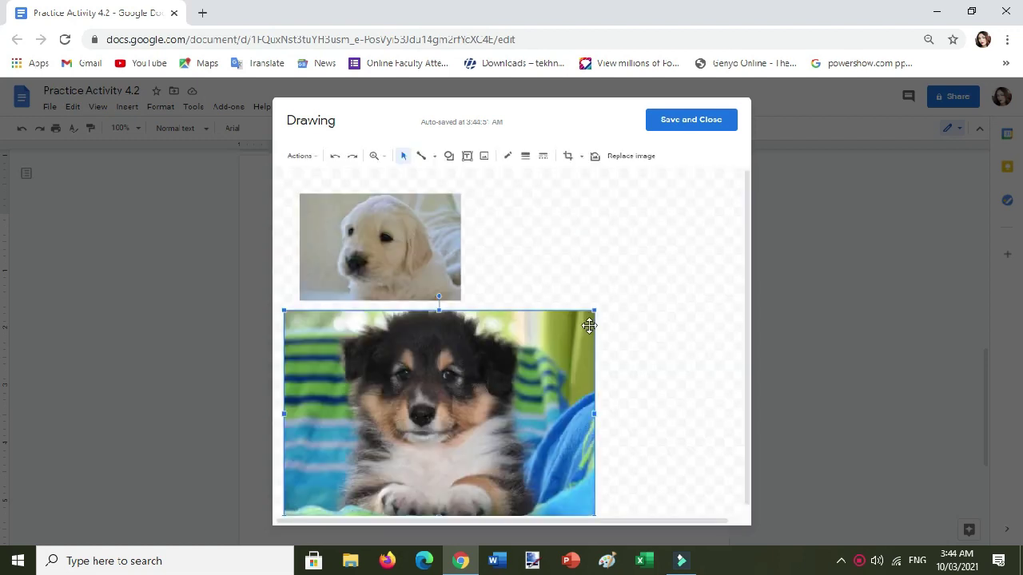
left_click_drag(593, 310, 553, 375)
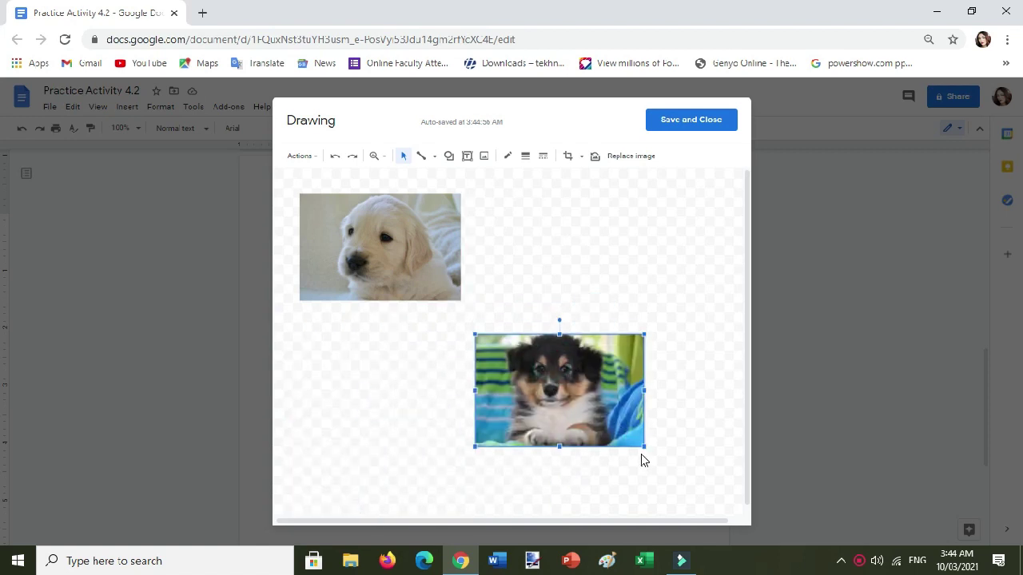
left_click(587, 214)
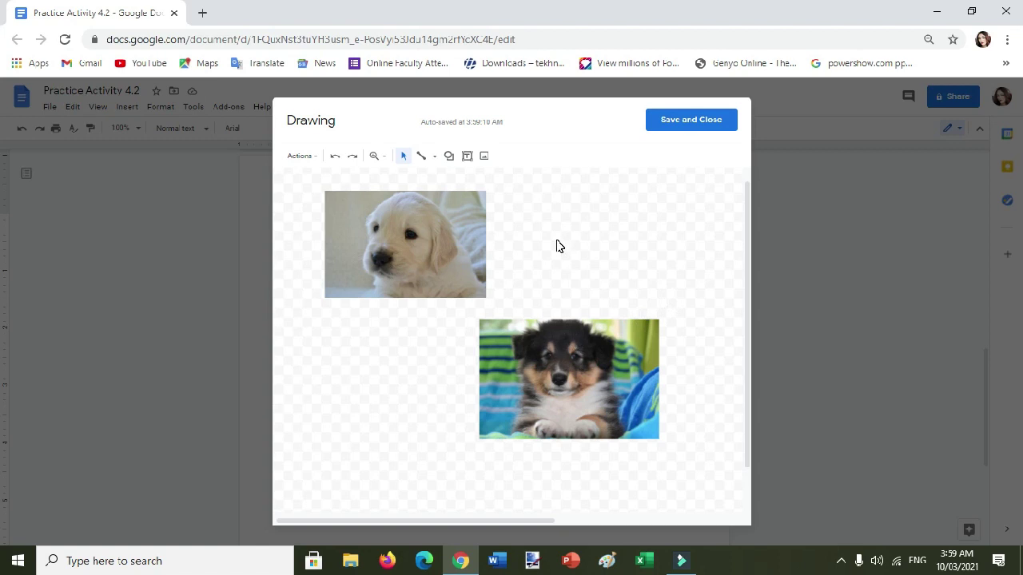
Draw a large rectangle across the canvas, then shorten it from the top to uncover the second puppy.
left_click(449, 158)
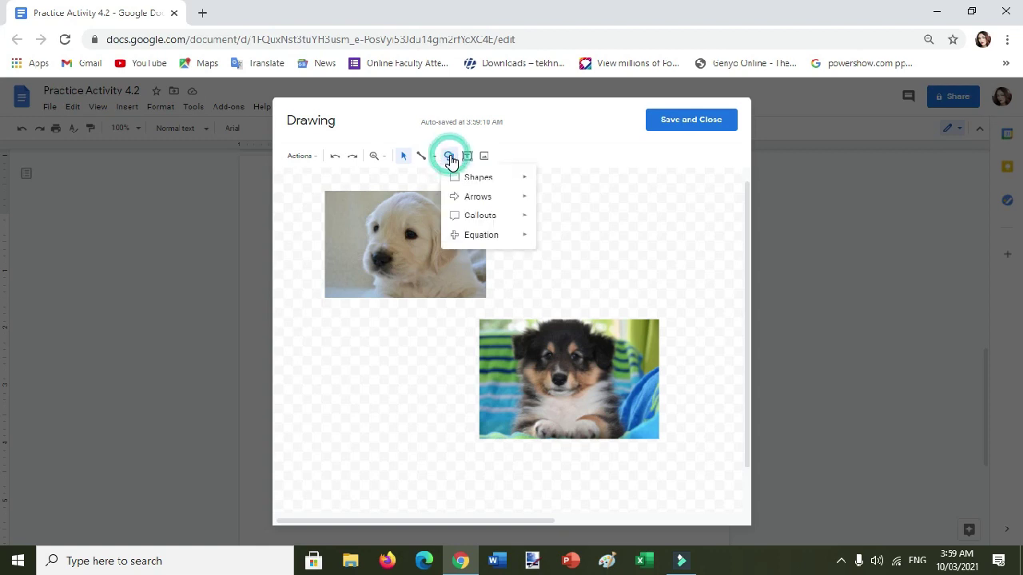
mouse_move(481, 184)
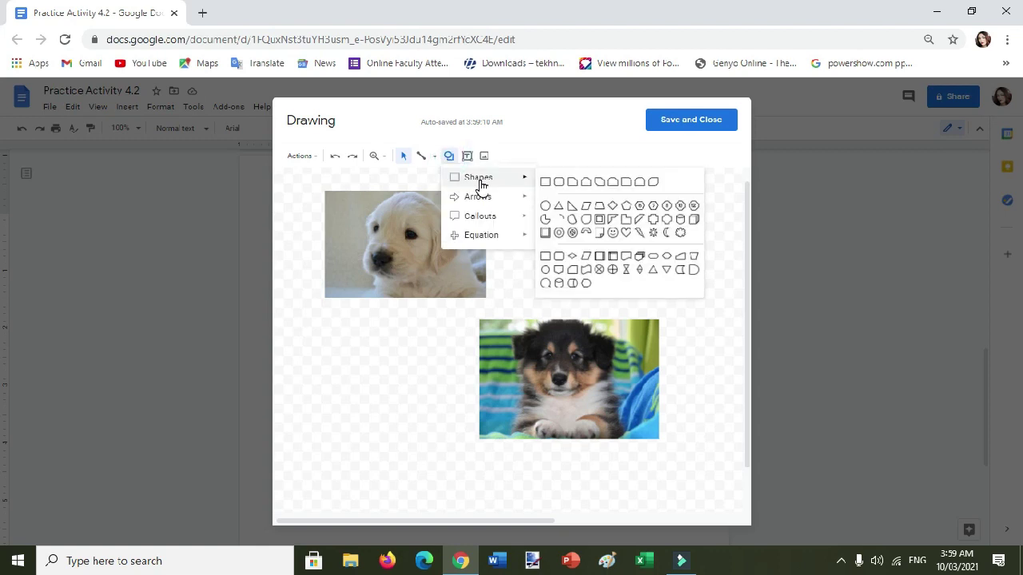
left_click(545, 181)
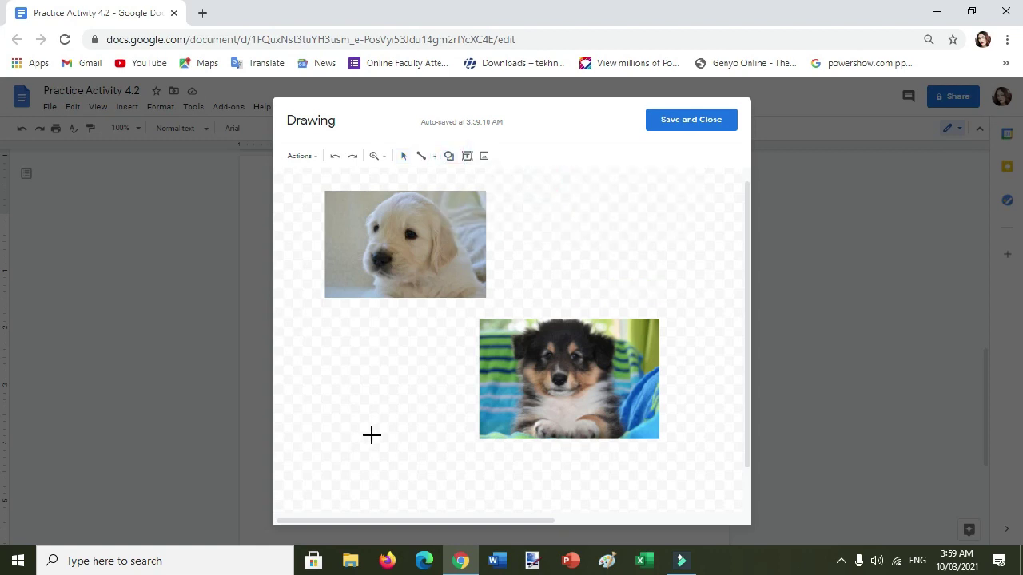
scroll(429, 354, "down", 2)
mouse_move(297, 212)
left_mouse_down()
mouse_move(500, 440)
mouse_move(696, 501)
left_mouse_up()
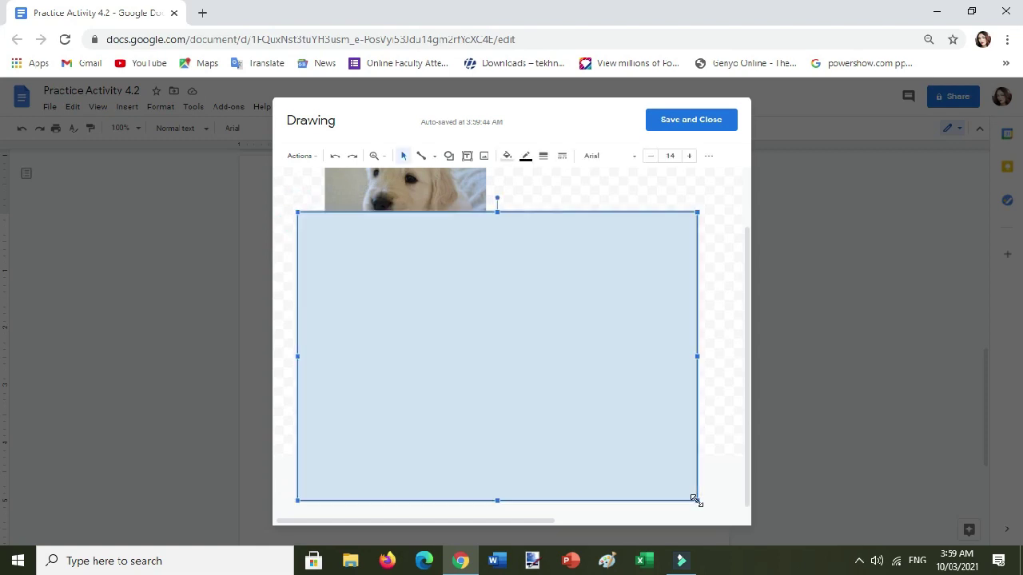
left_click_drag(497, 212, 509, 343)
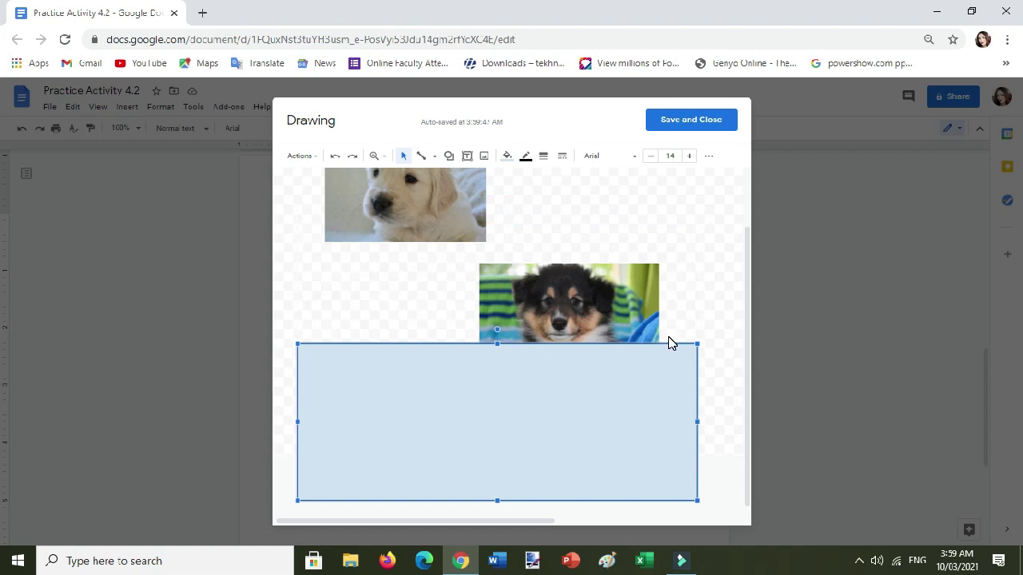
left_click(583, 297)
Cut and re-paste the black-and-white puppy photo so it sits on the rectangle's right side.
right_click(583, 302)
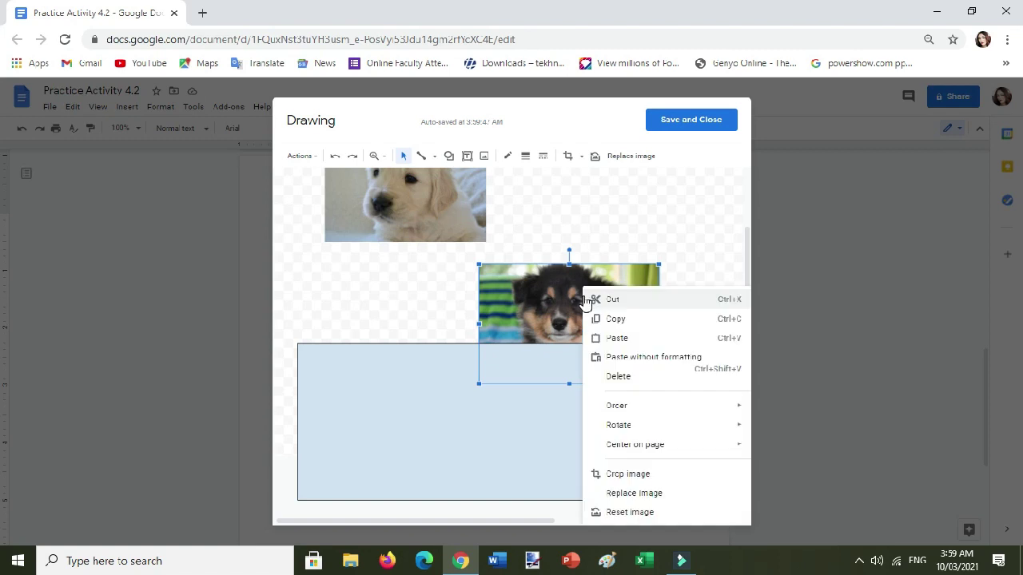
left_click(624, 301)
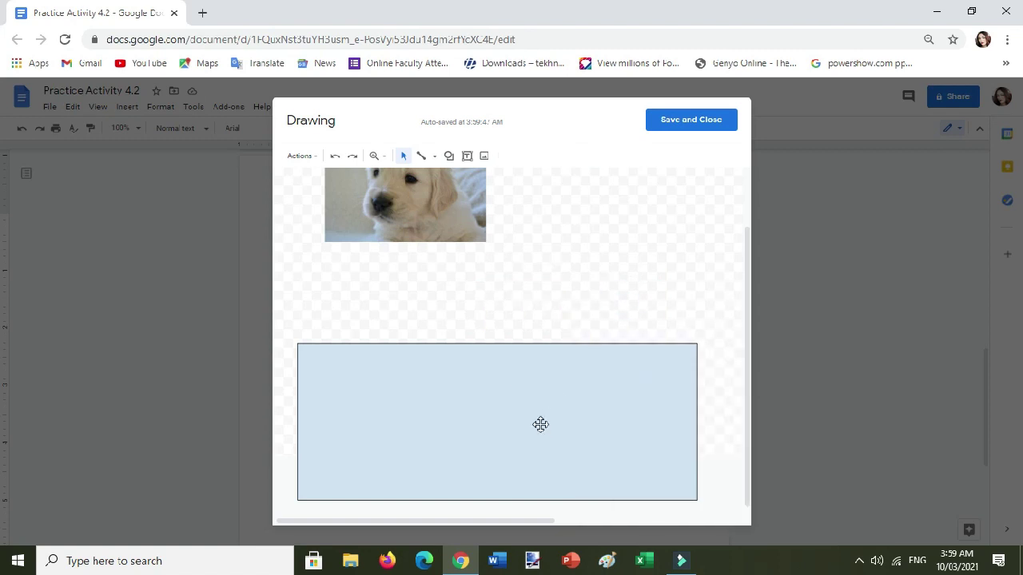
left_click(537, 425)
right_click(562, 436)
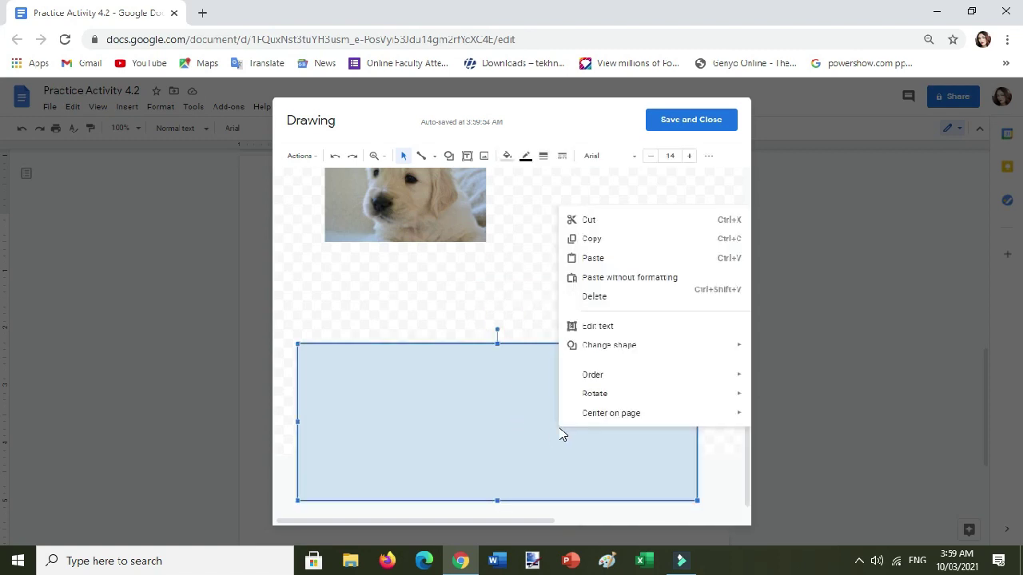
left_click(598, 258)
left_click_drag(579, 294, 578, 388)
Stretch the blue rectangle upward so it spans behind both puppy photos.
left_click(496, 351)
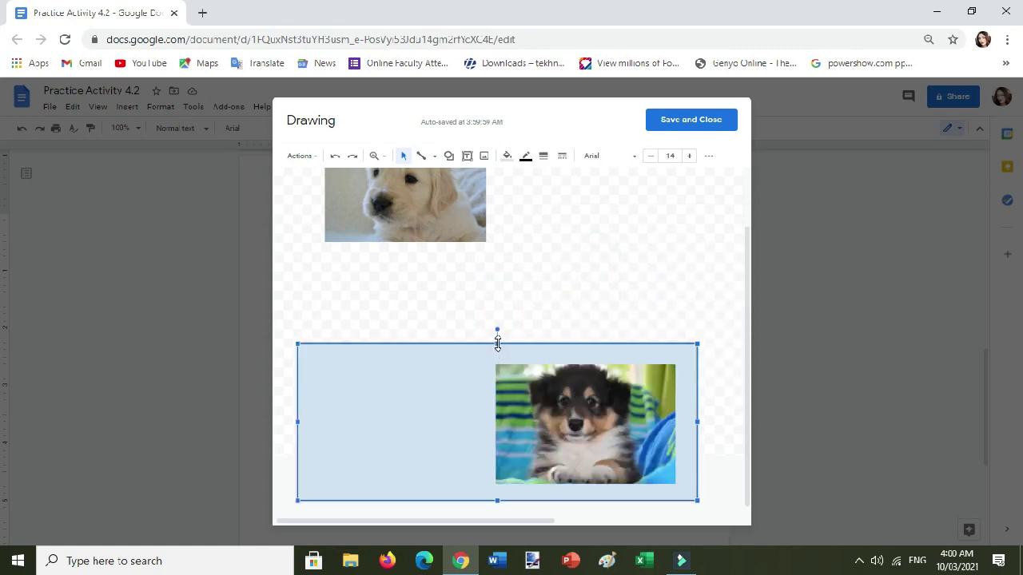
left_click_drag(496, 342, 497, 246)
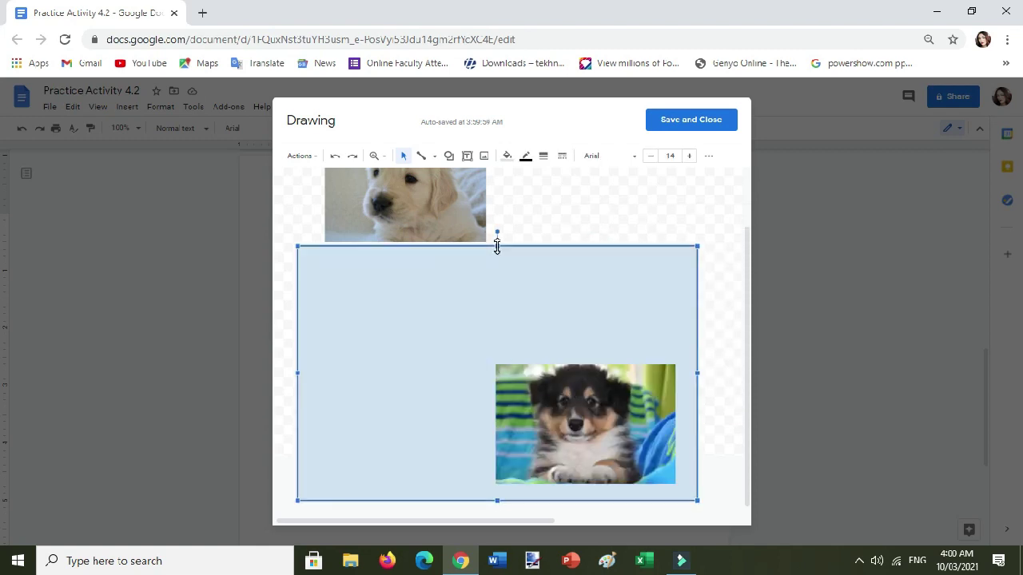
left_click(442, 200)
scroll(442, 231, "up", 2)
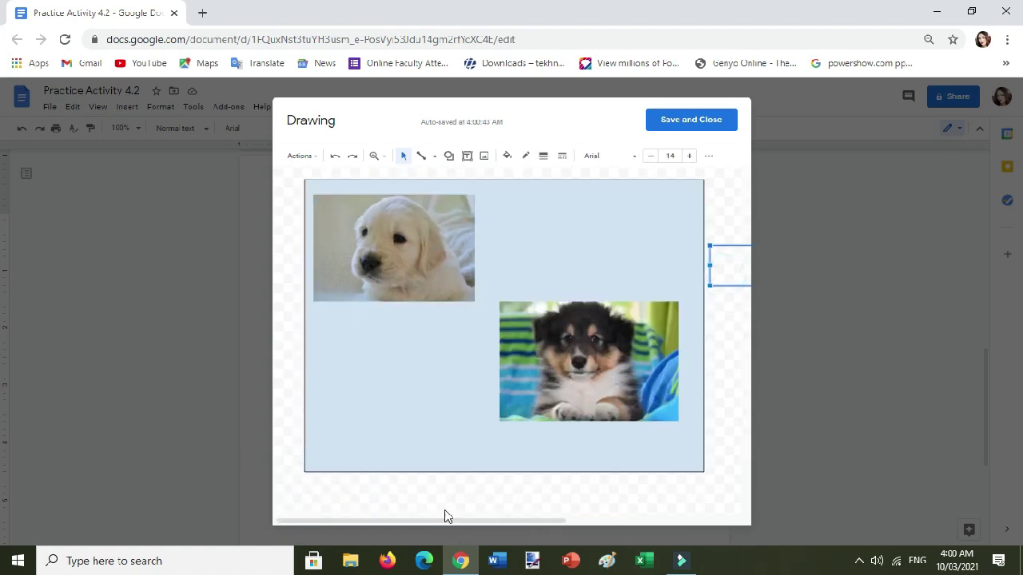
left_click(445, 515)
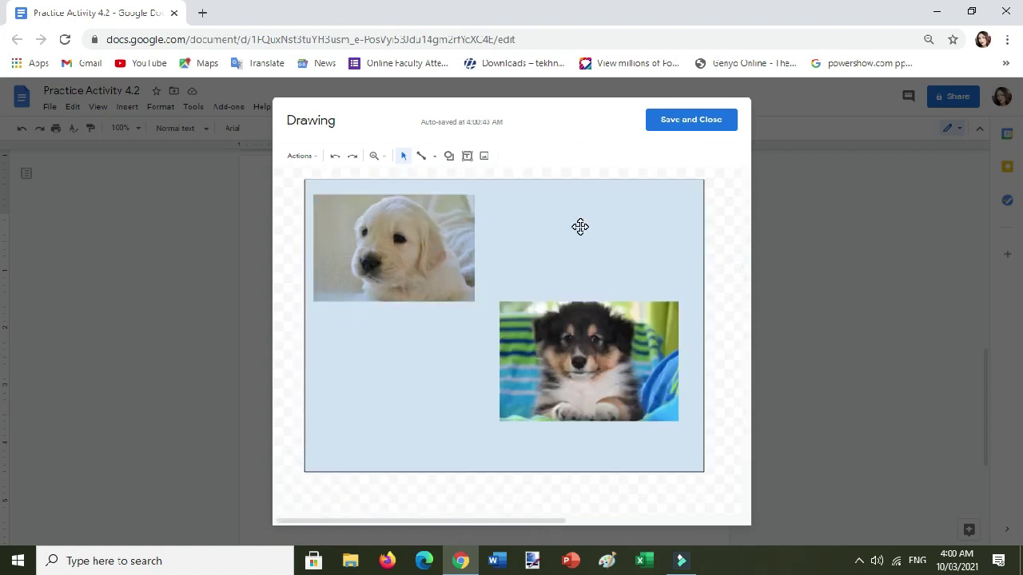
left_click(580, 227)
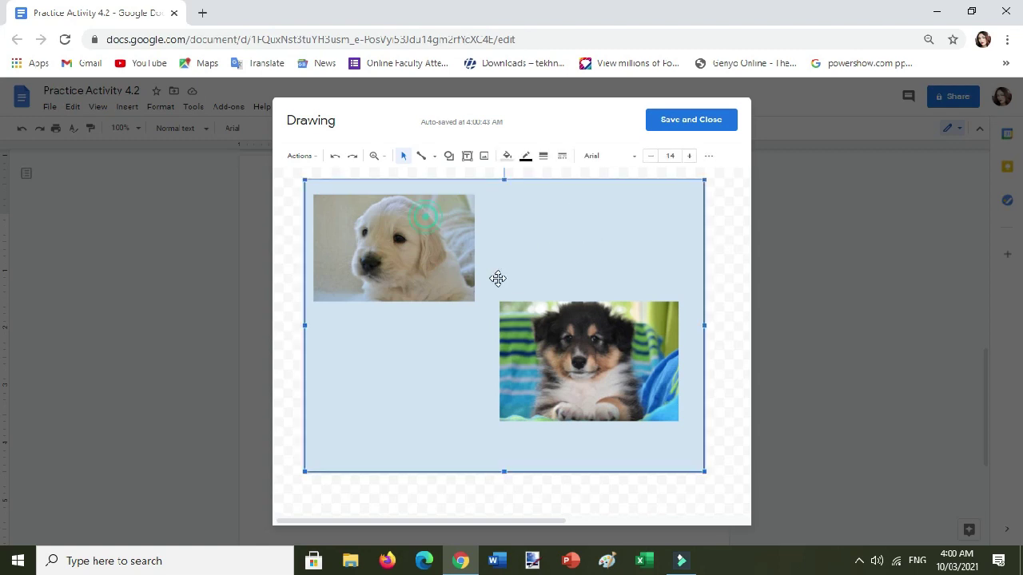
left_click(561, 378)
left_click(591, 248)
left_click(727, 275)
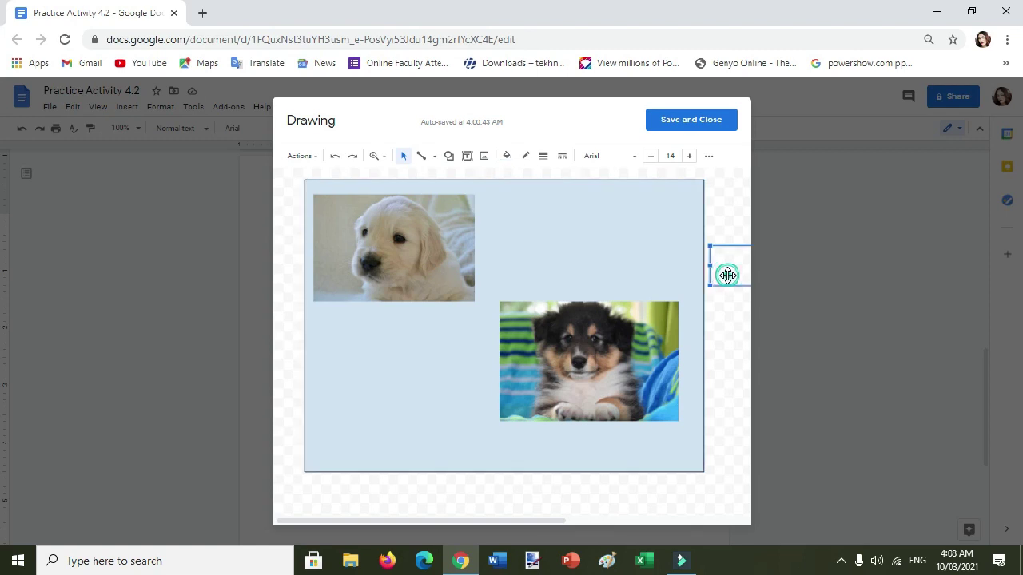
Fill the background rectangle with yellow, then change it to light yellow.
left_click(578, 267)
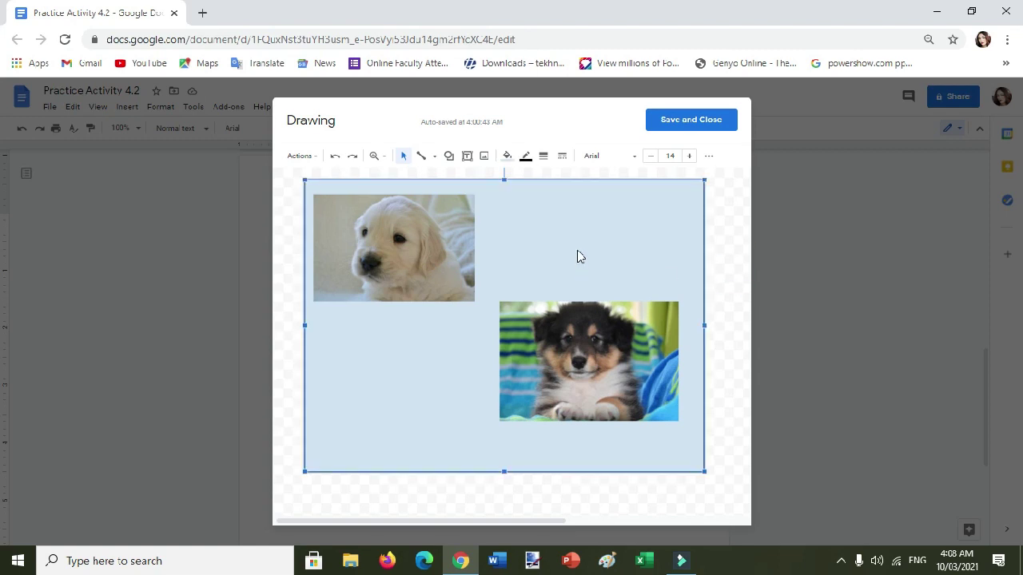
left_click(508, 156)
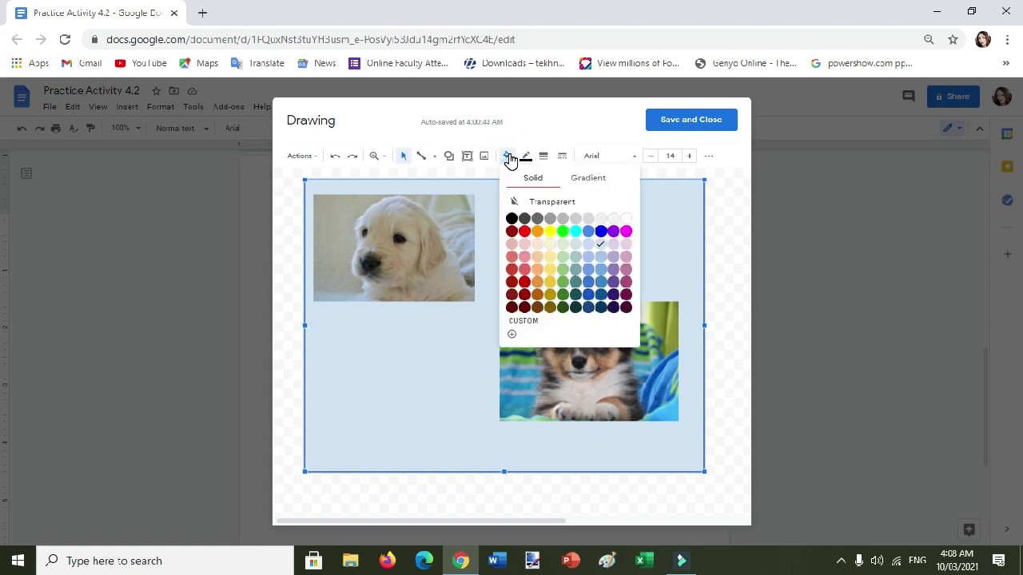
left_click(551, 232)
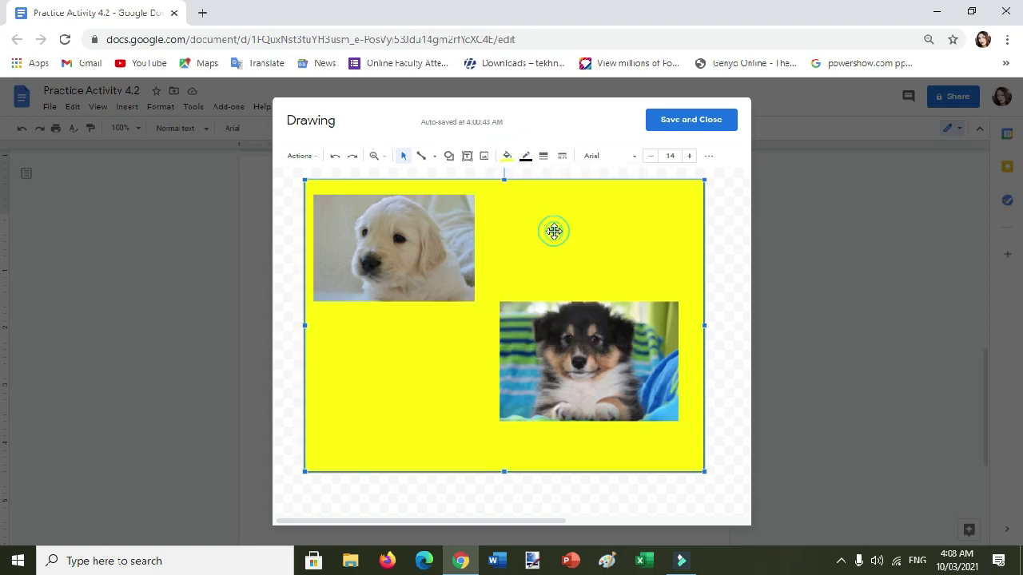
left_click(508, 157)
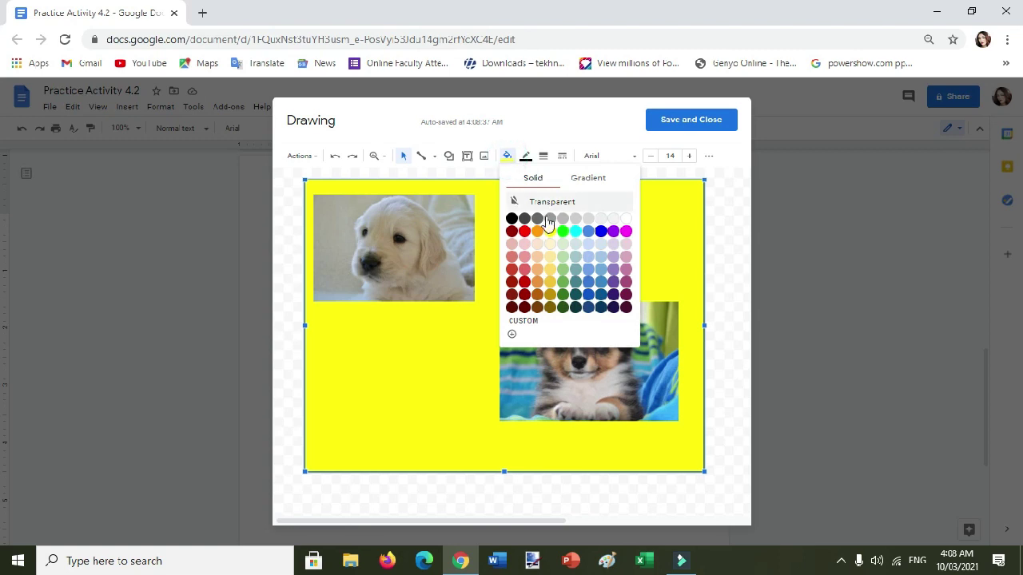
left_click(553, 271)
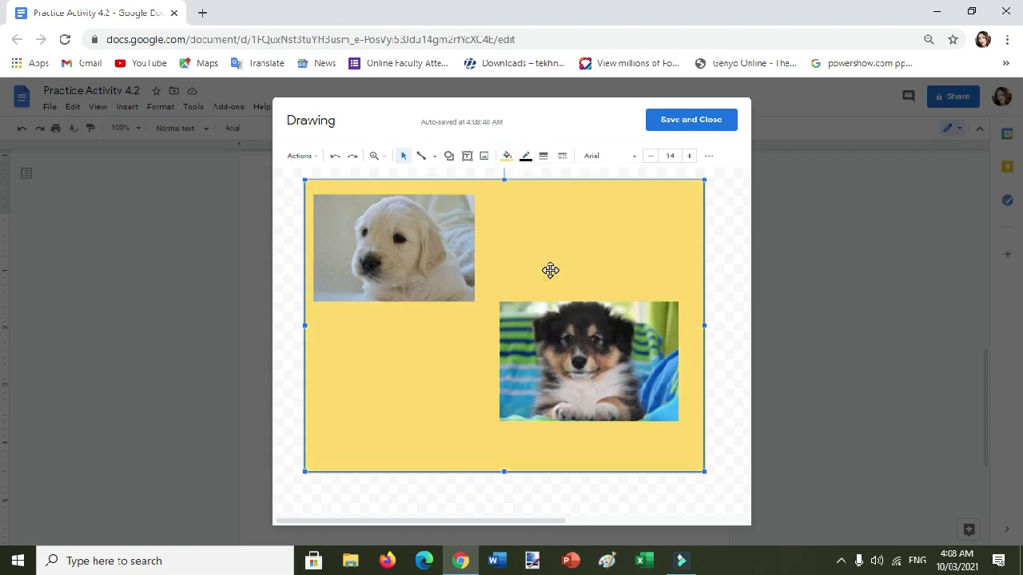
left_click(719, 265)
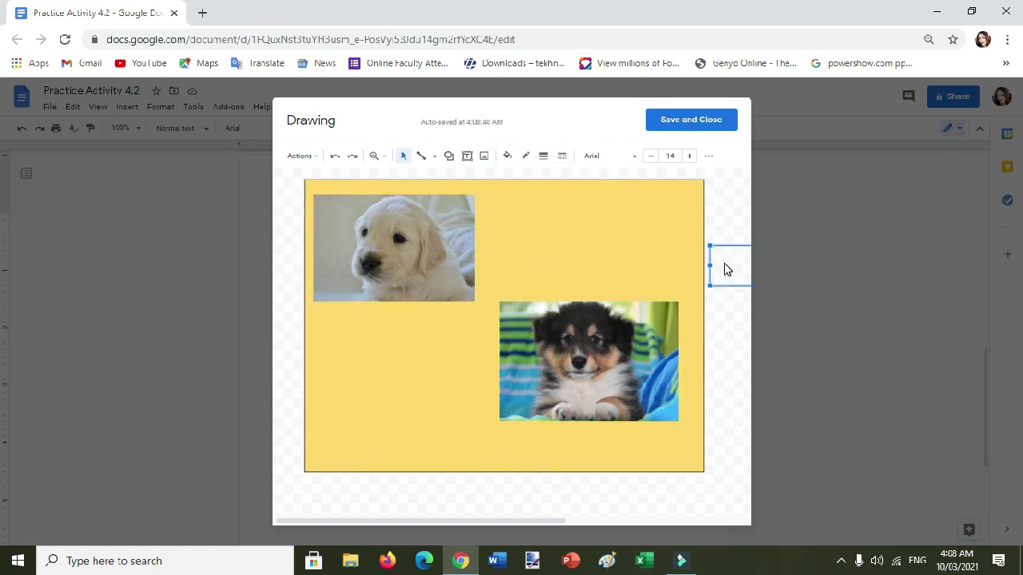
Give the golden puppy photo a 4px dashed blue border.
left_click(432, 257)
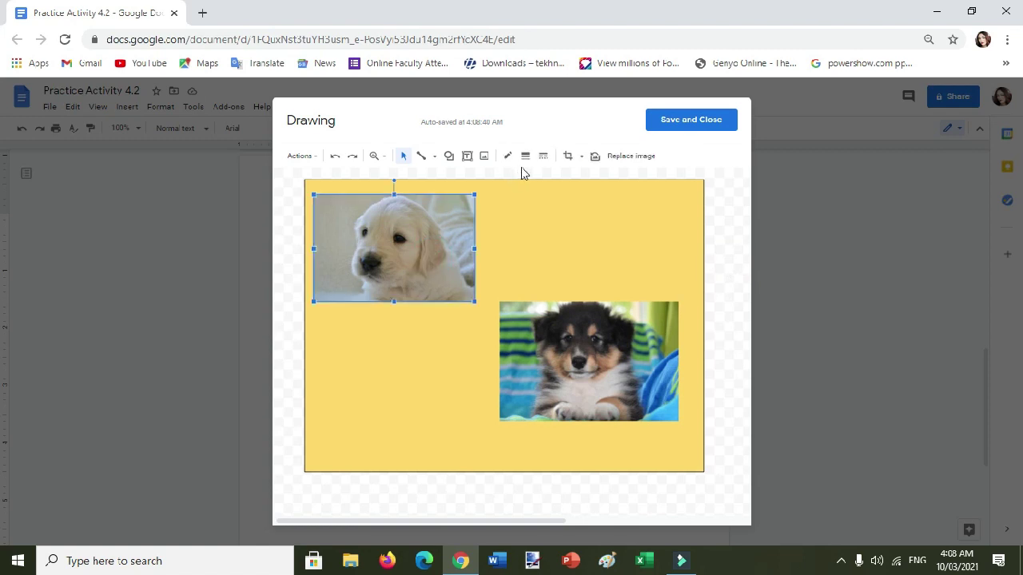
left_click(544, 156)
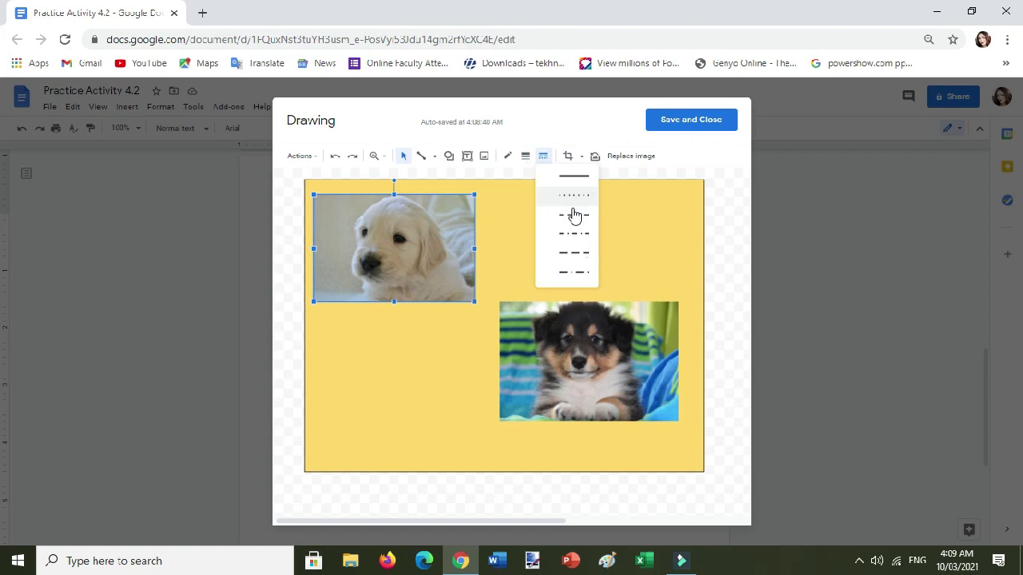
left_click(572, 252)
left_click(507, 155)
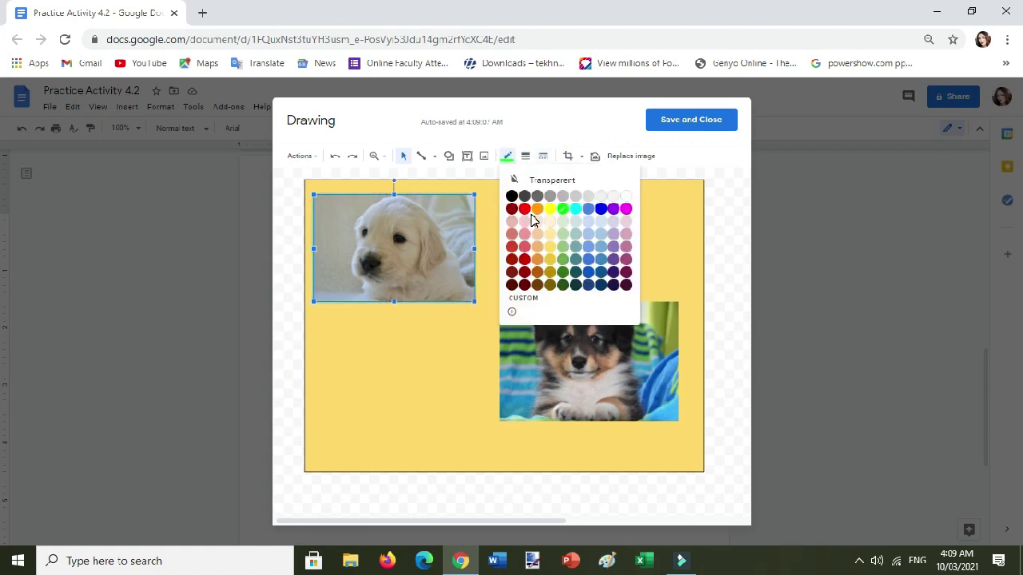
left_click(600, 209)
left_click(525, 158)
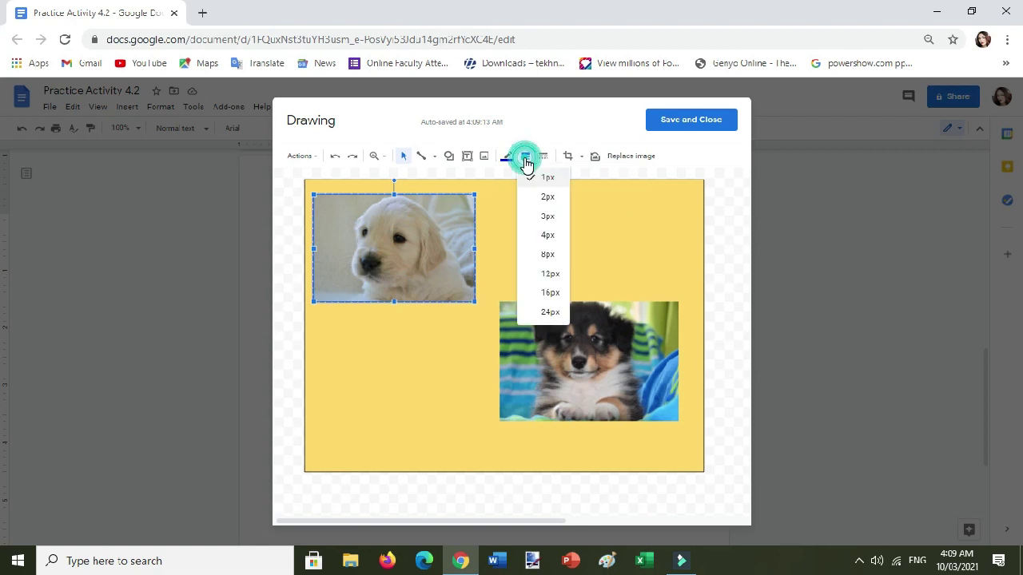
left_click(555, 235)
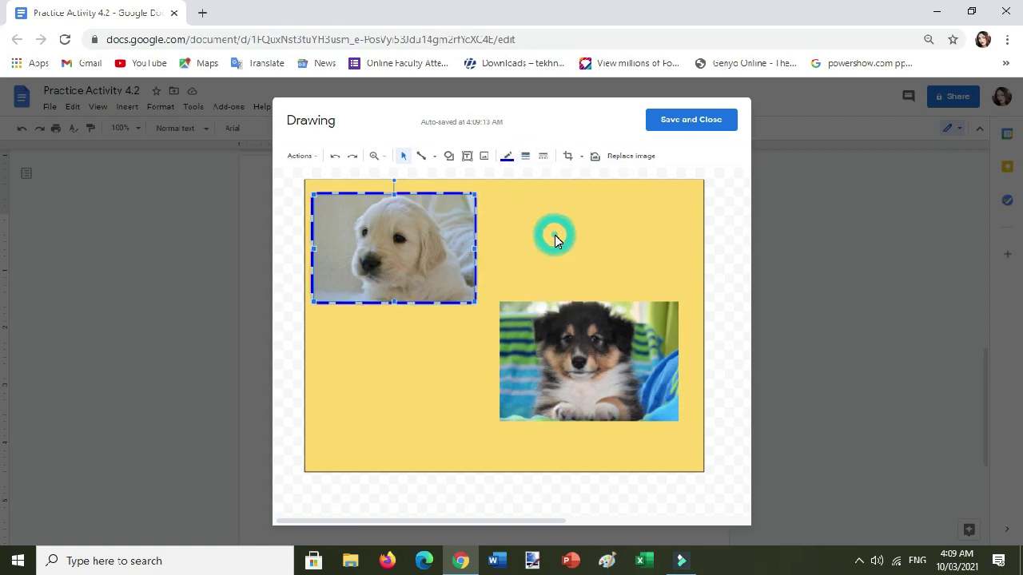
key("Tab")
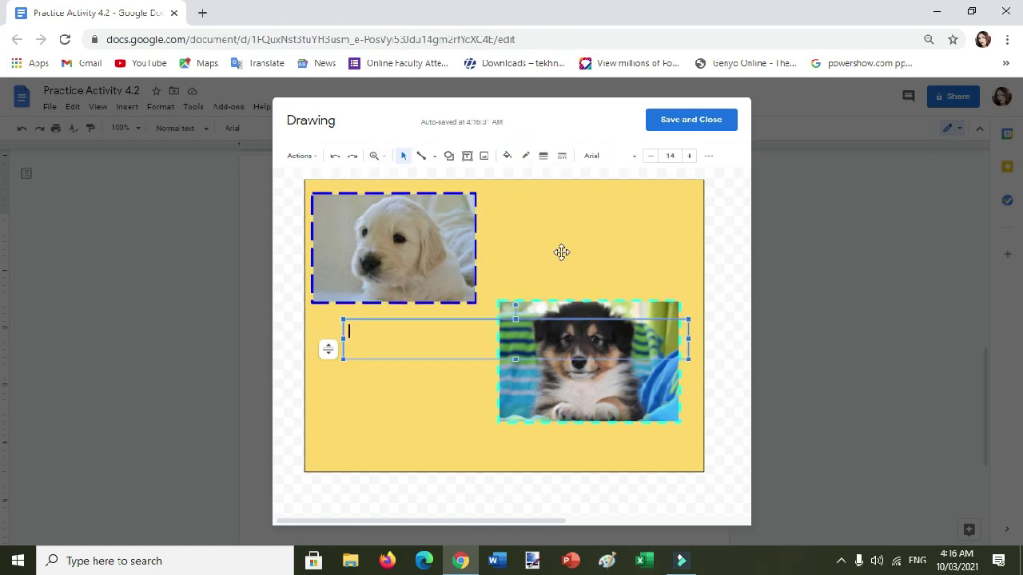
Add a text box below the top photo with the caption 'Swite' and narrow it to fit.
left_click(561, 252)
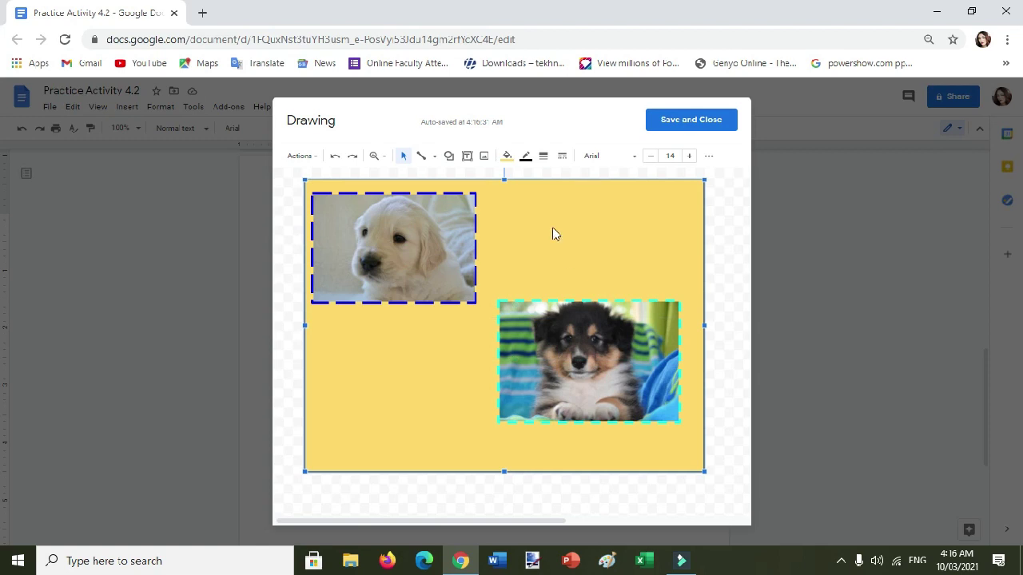
left_click(469, 158)
left_click(342, 324)
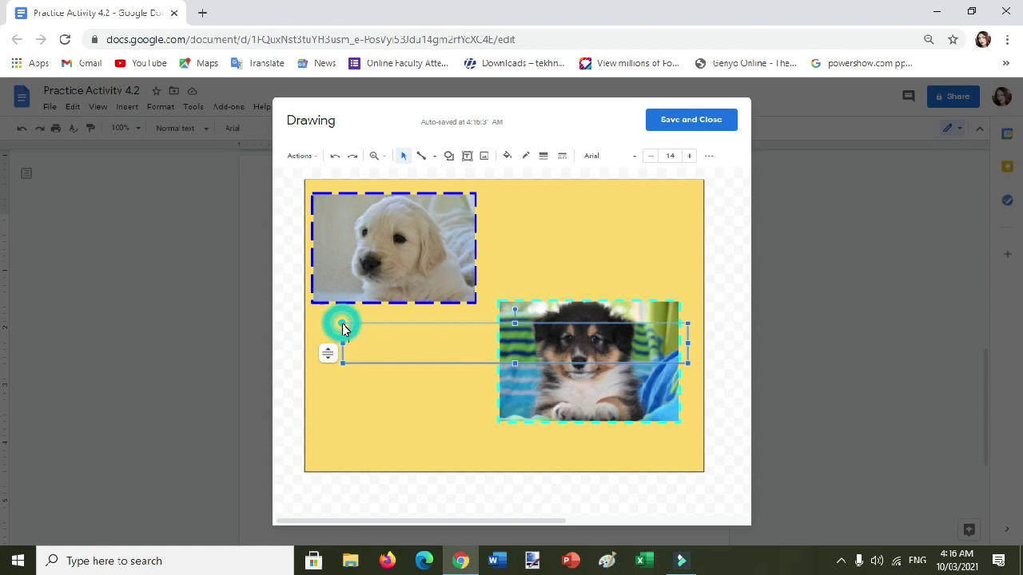
type("Swit")
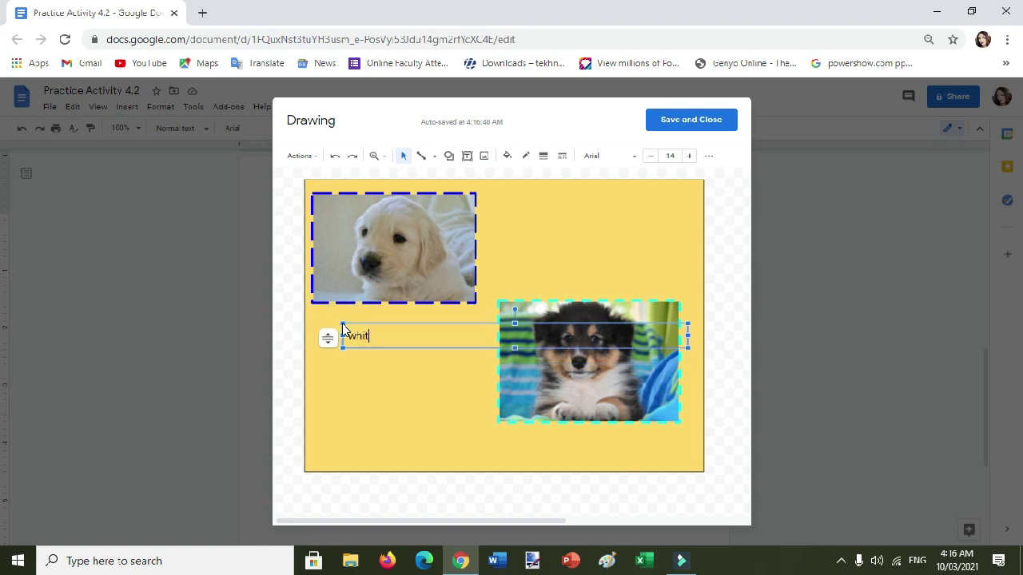
type("e dog")
left_click_drag(687, 335, 479, 348)
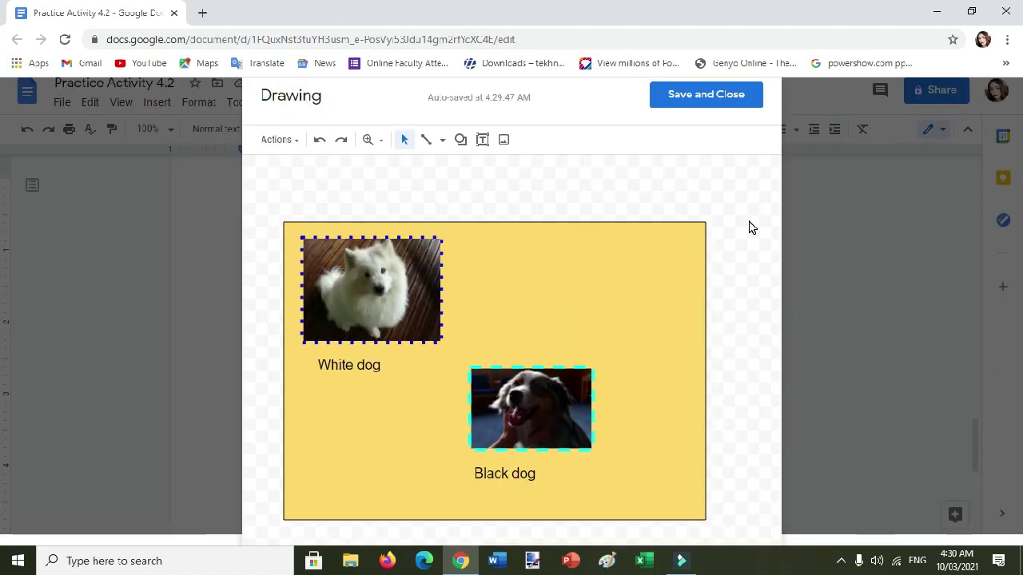
Give the yellow rectangle a 4px dashed green border, then save and close the drawing.
left_click(580, 256)
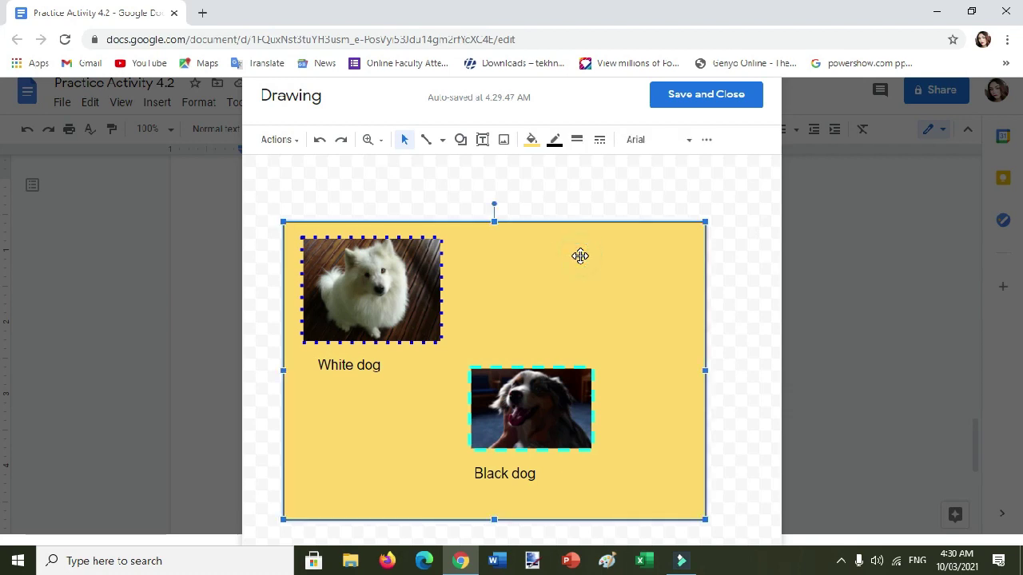
left_click(599, 140)
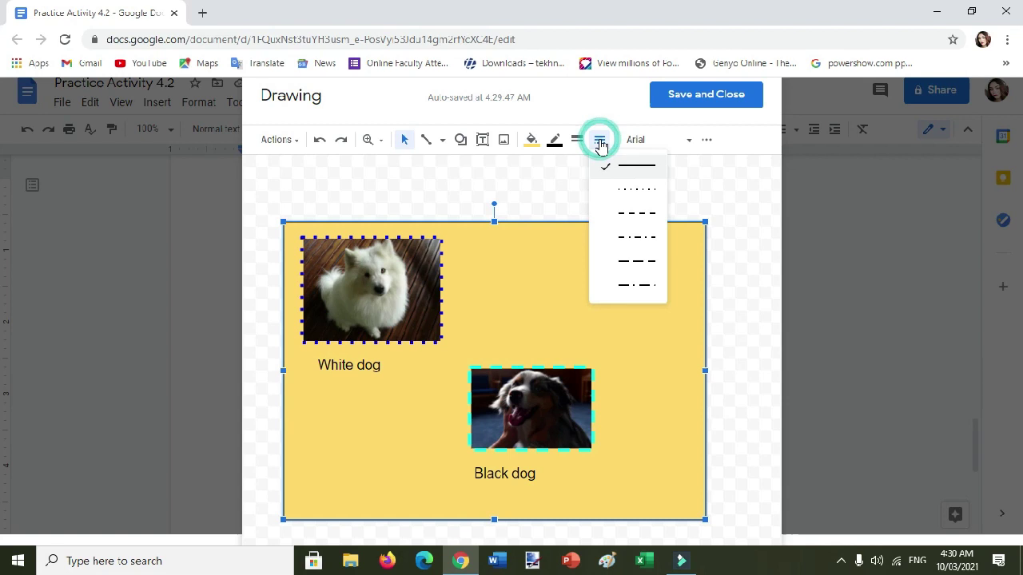
left_click(637, 216)
left_click(552, 144)
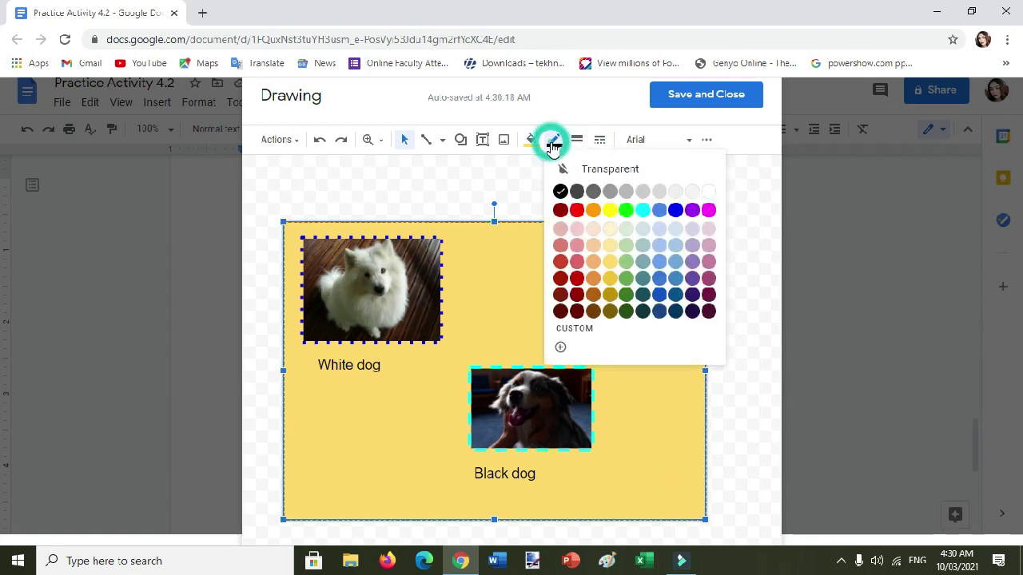
left_click(626, 219)
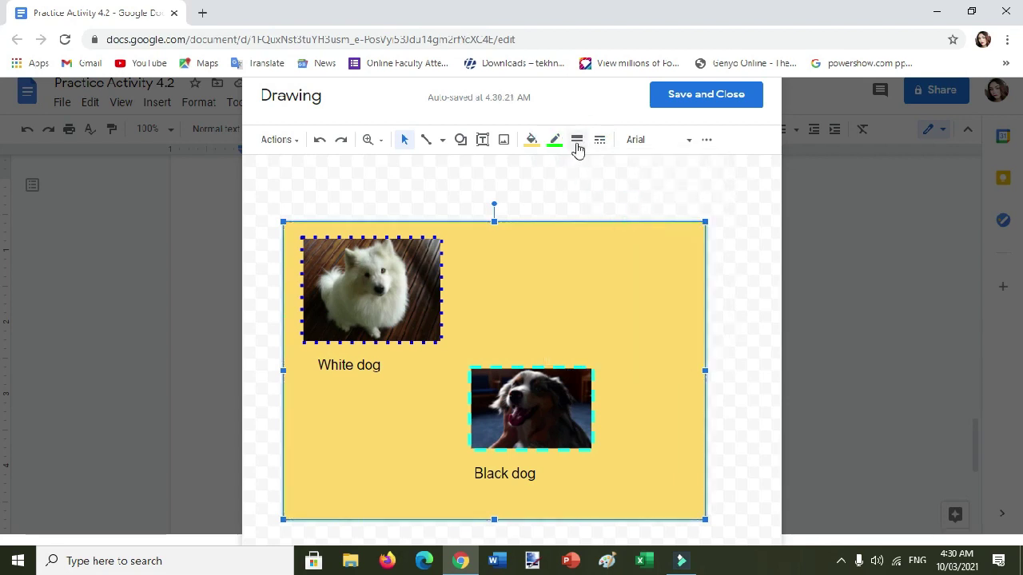
left_click(577, 139)
left_click(609, 238)
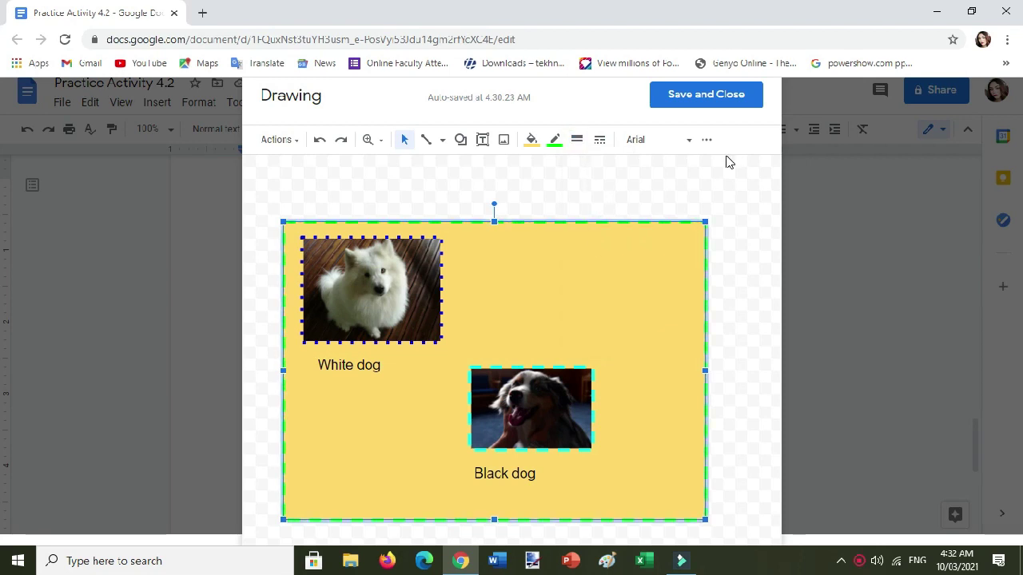
left_click(718, 109)
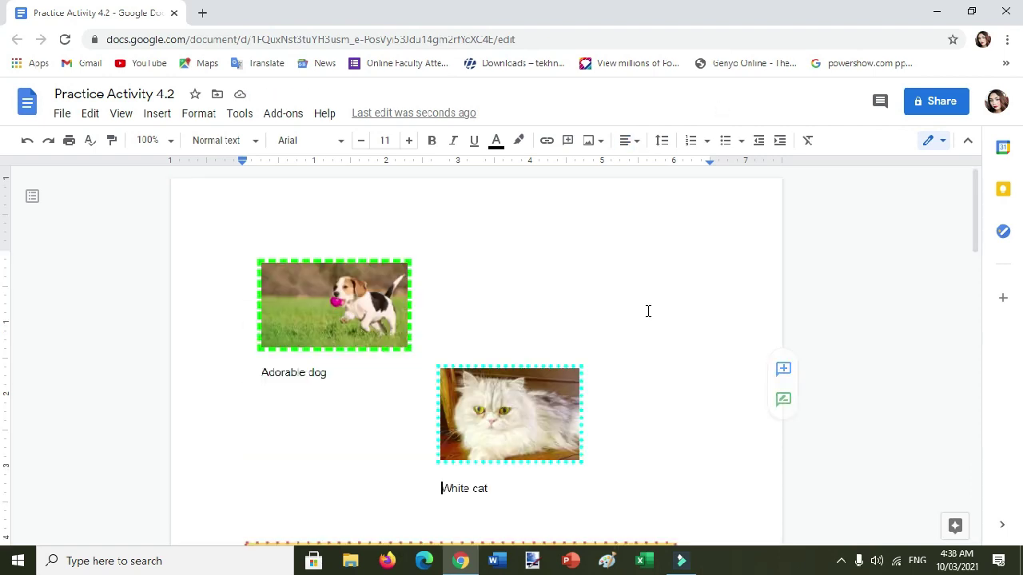
scroll(561, 326, "down", 2)
scroll(562, 327, "up", 2)
scroll(721, 453, "down", 3)
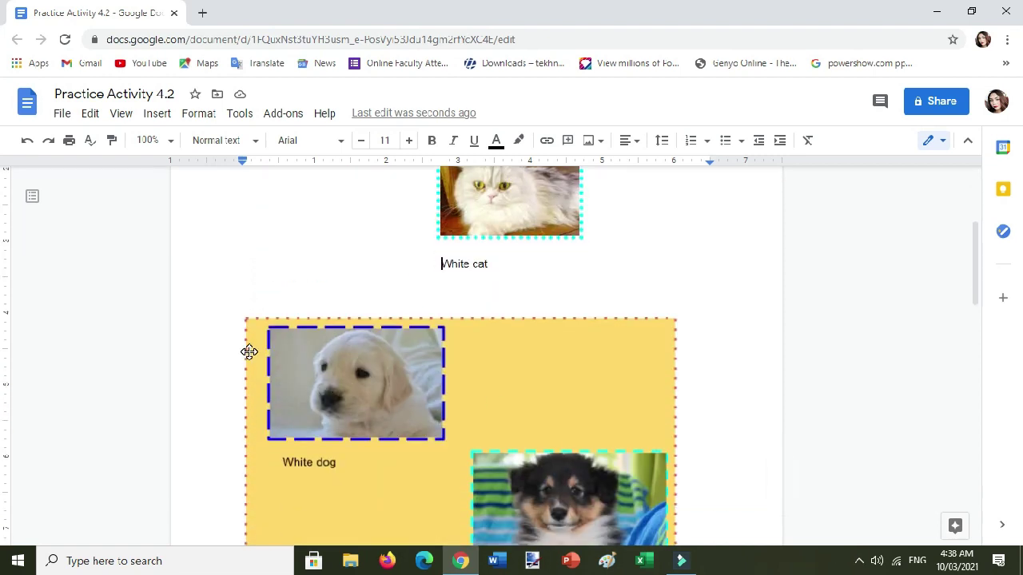
scroll(296, 293, "down", 2)
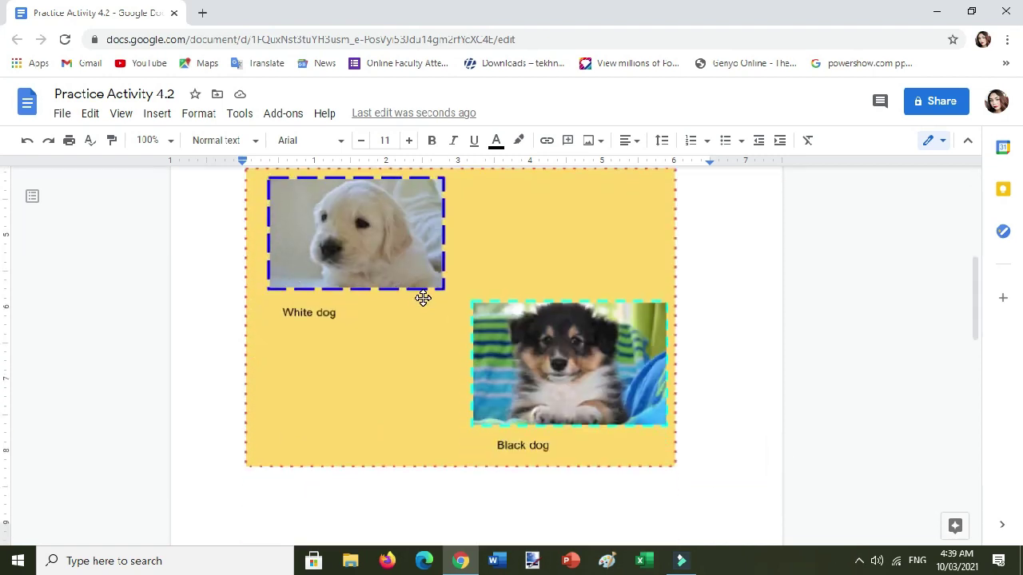
scroll(644, 365, "up", 1)
scroll(400, 336, "down", 1)
left_click(400, 335)
scroll(673, 322, "up", 1)
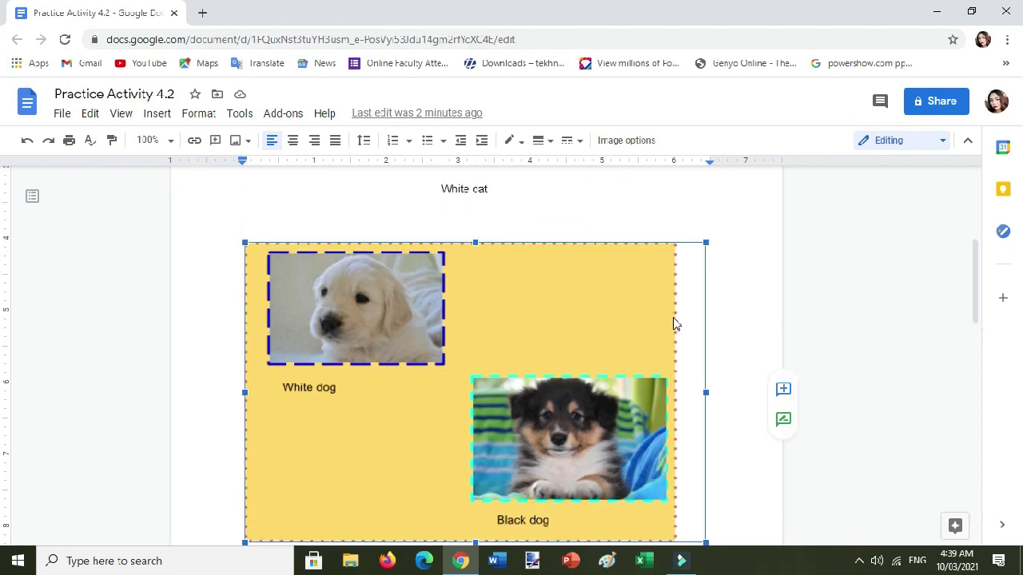
left_click(746, 397)
scroll(745, 397, "down", 1)
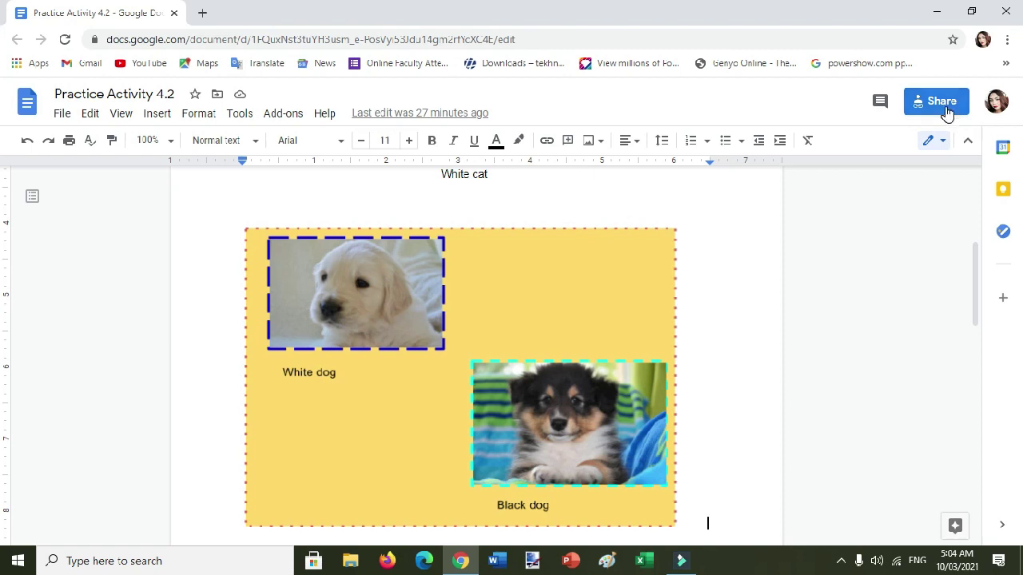
Set the document's general link access to Anyone with the link as Editor.
left_click(944, 110)
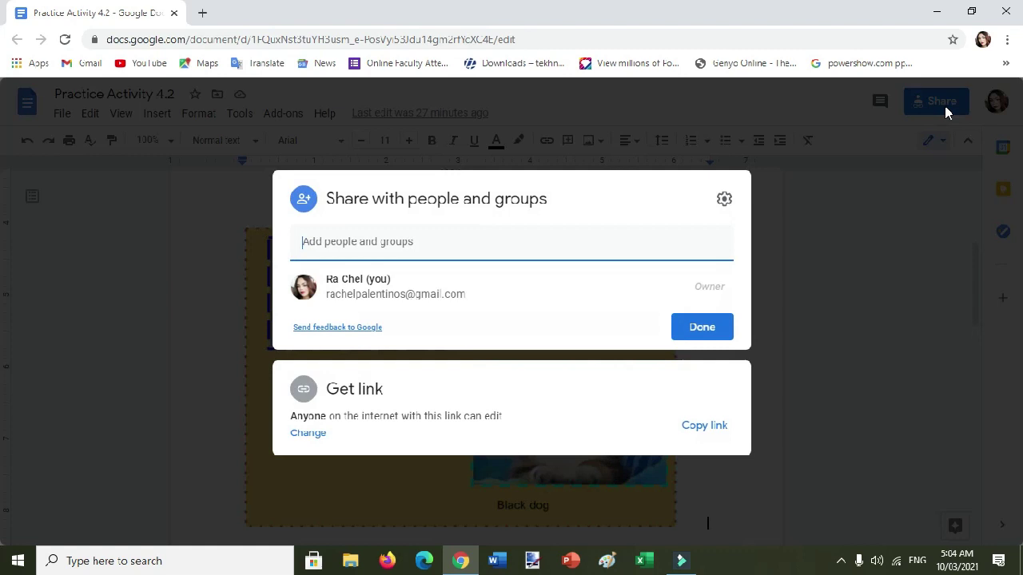
left_click(307, 394)
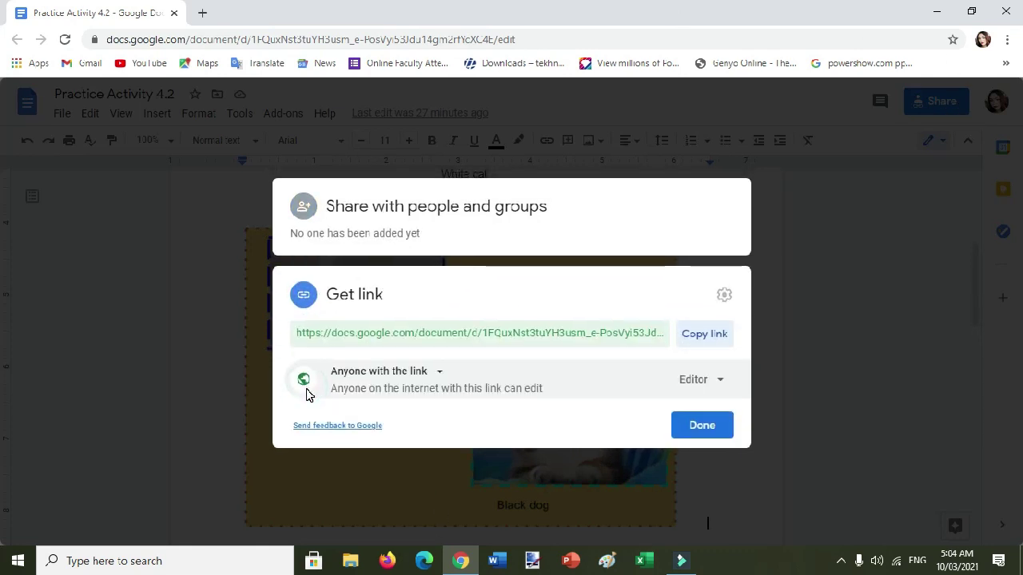
left_click(439, 370)
left_click(447, 446)
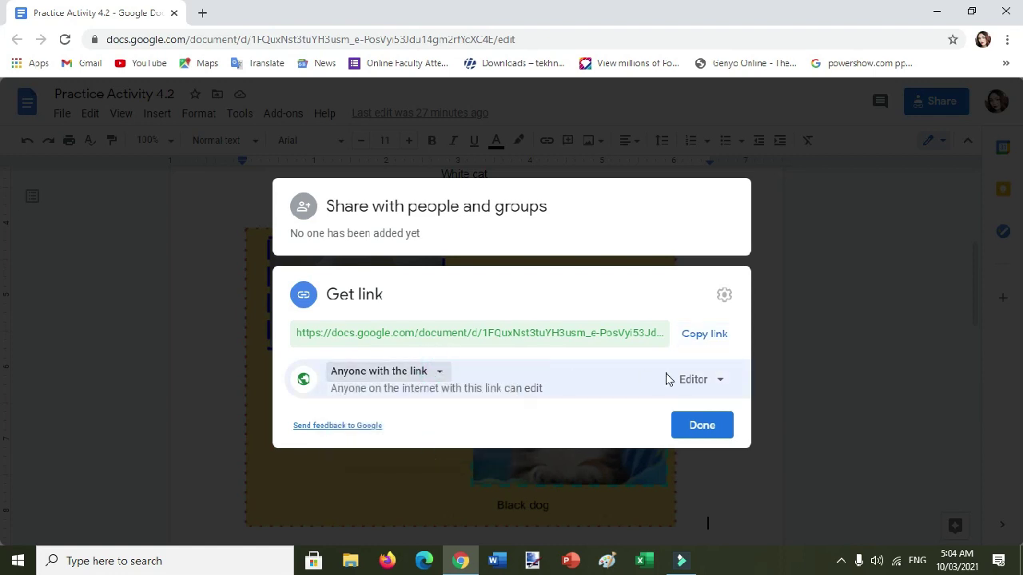
left_click(723, 382)
left_click(726, 417)
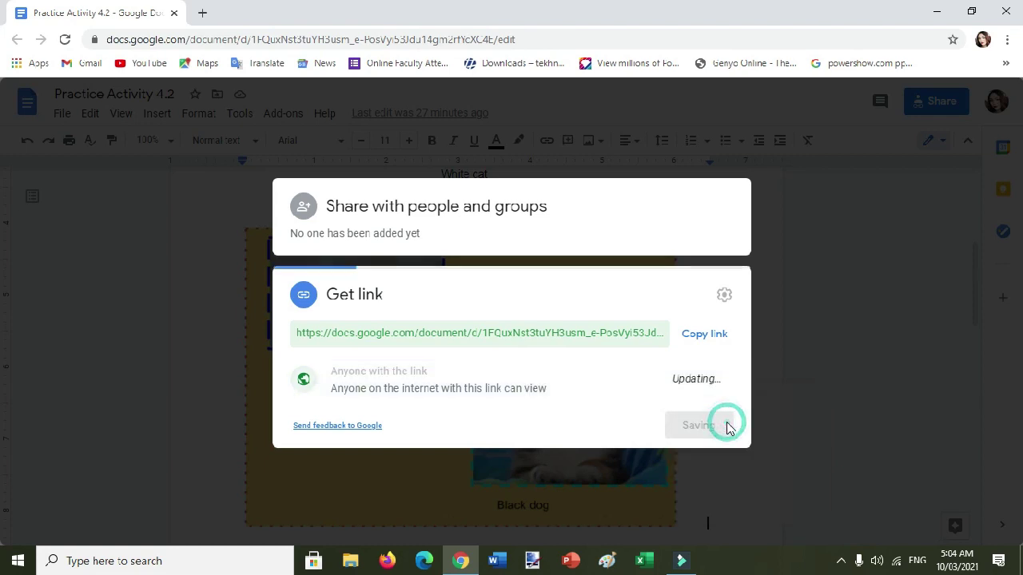
left_click(718, 379)
left_click(725, 452)
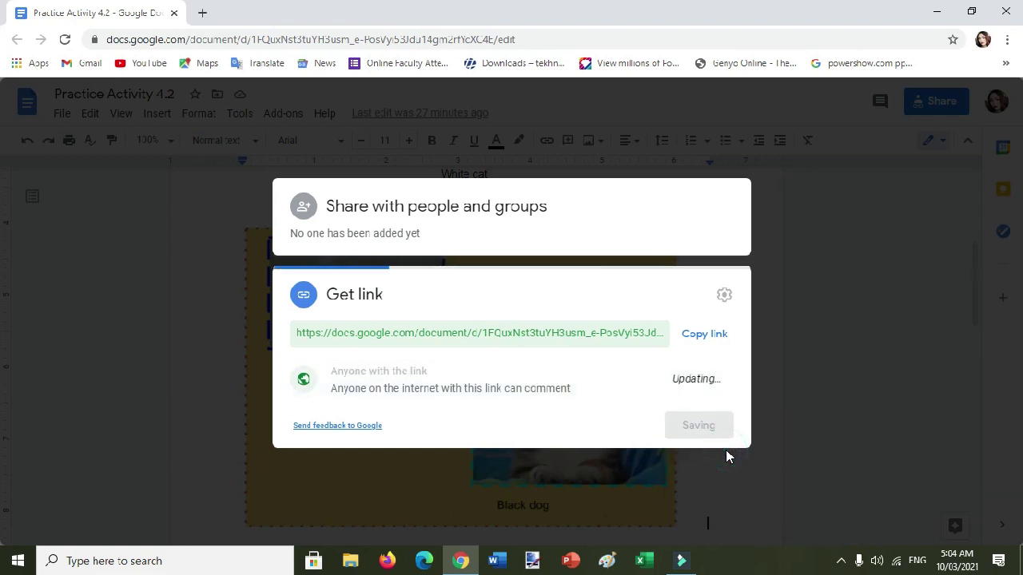
left_click(719, 381)
left_click(697, 489)
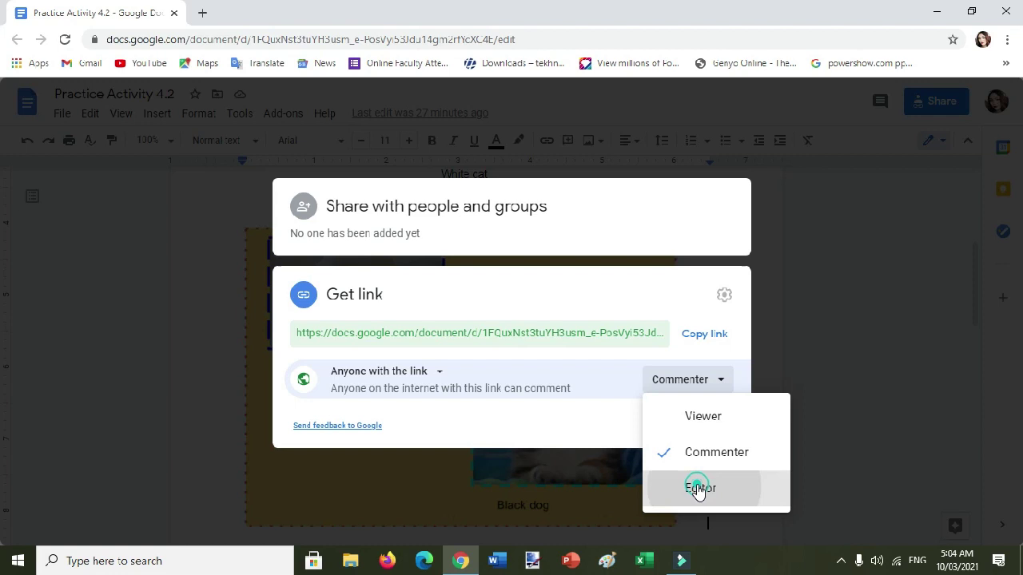
Share the document with the contact's e-mail address and close the sharing dialog.
left_click(367, 230)
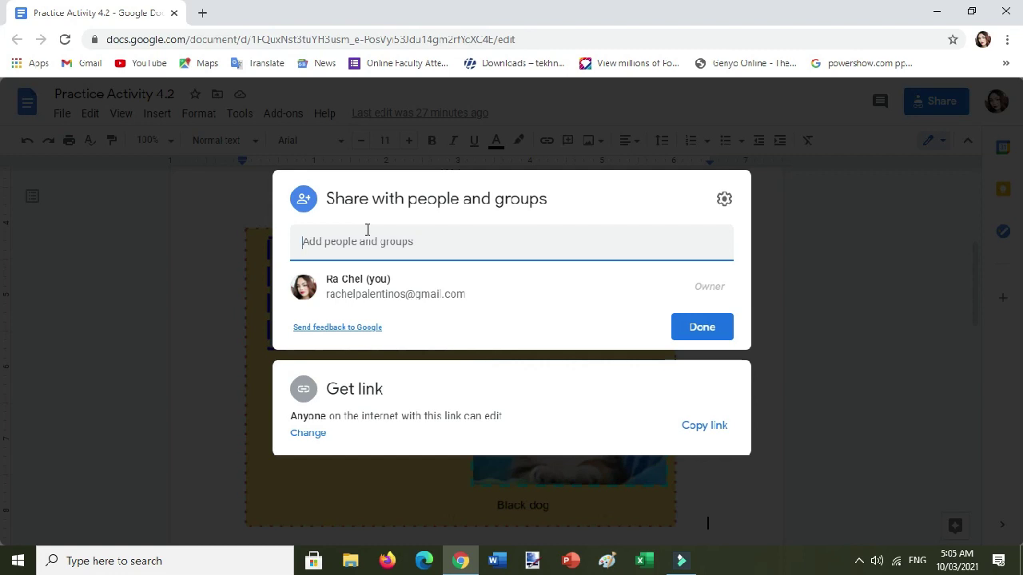
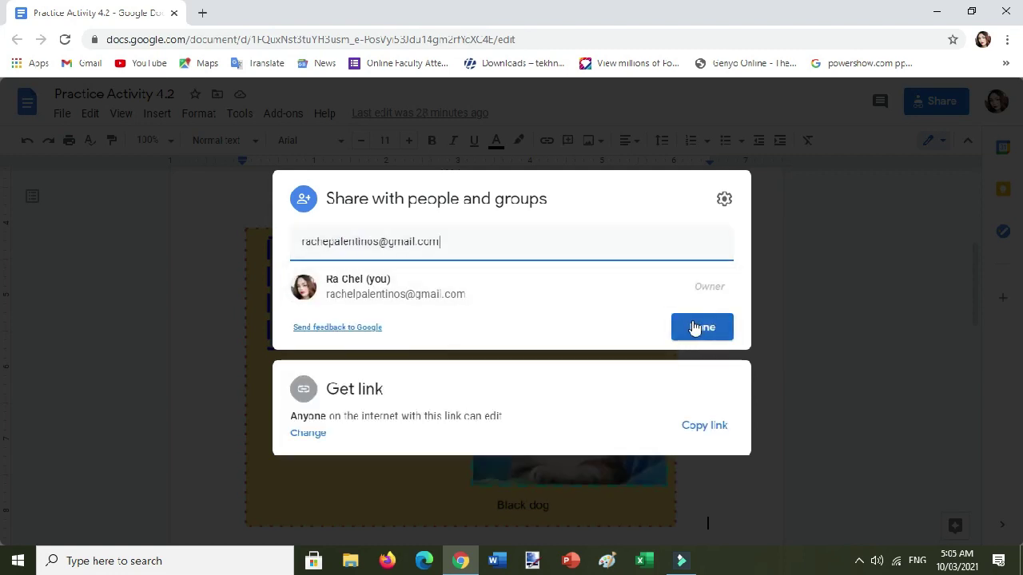
left_click(695, 329)
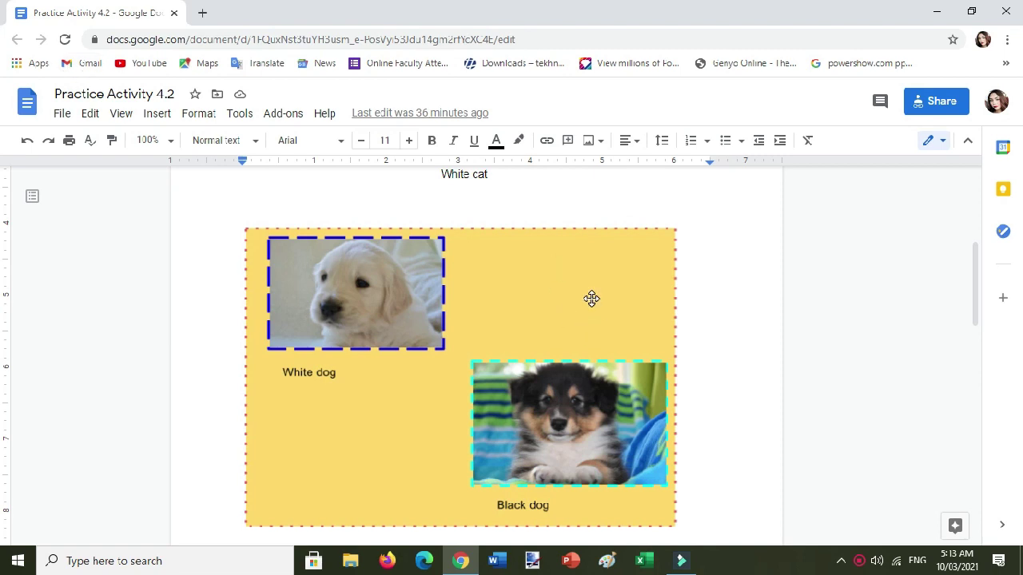
Download Practice Activity 4.2 as a Microsoft Word (.docx) file and minimize Chrome.
left_click(58, 115)
mouse_move(113, 237)
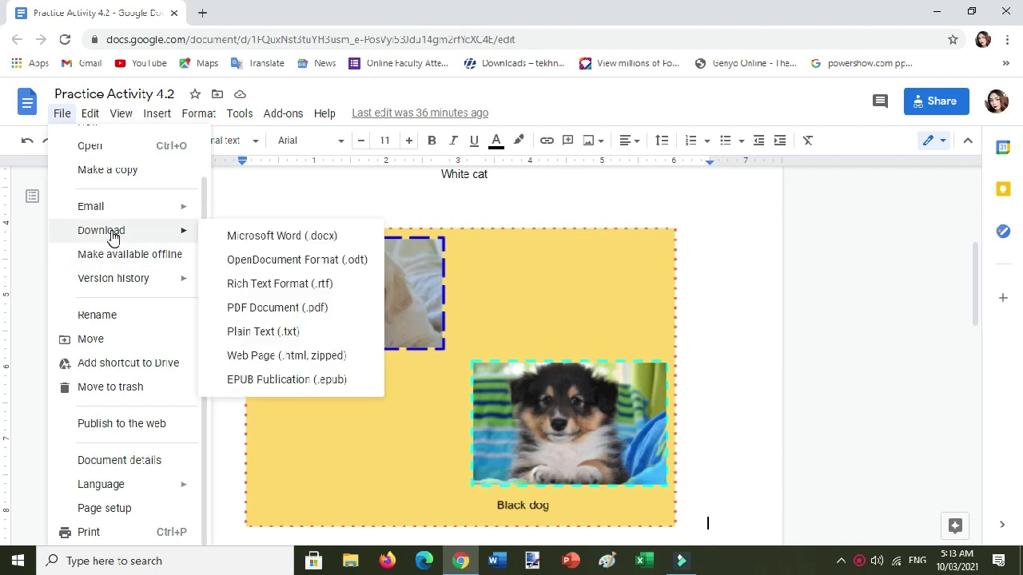
left_click(281, 242)
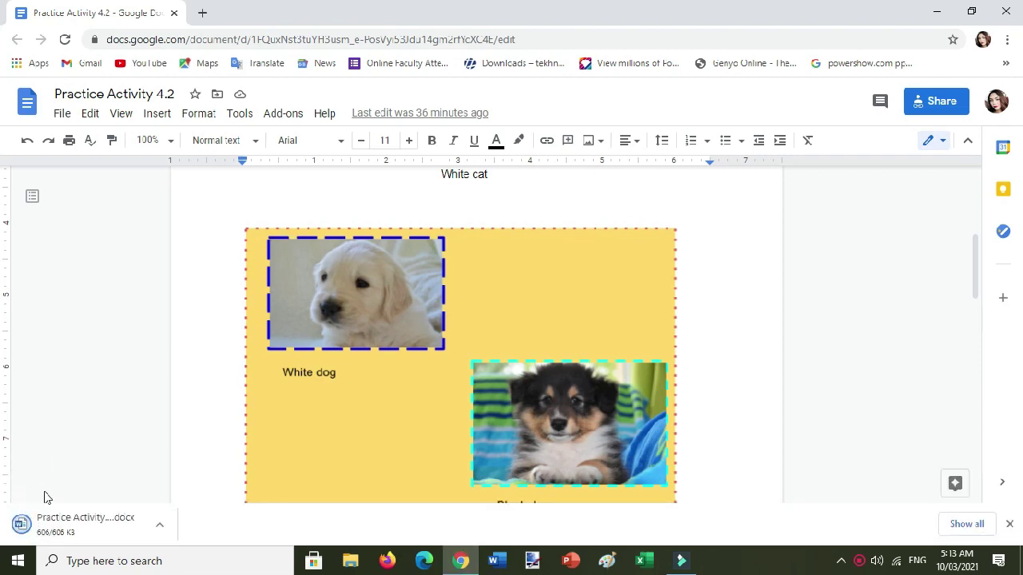
left_click(932, 11)
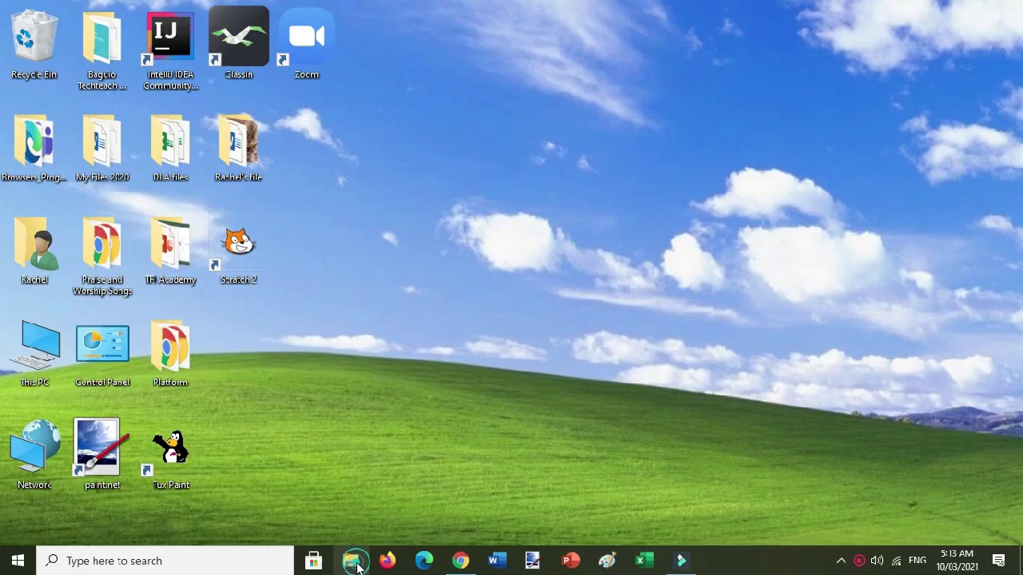
In File Explorer's Downloads folder, select the downloaded Practice Activity 4.2 Word file.
left_click(354, 562)
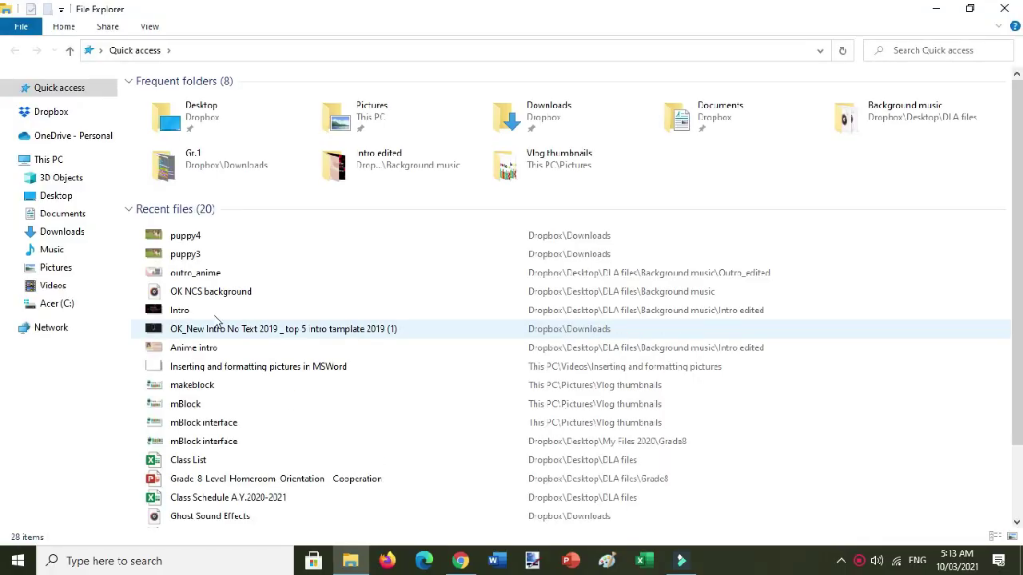
left_click(62, 231)
left_click(156, 128)
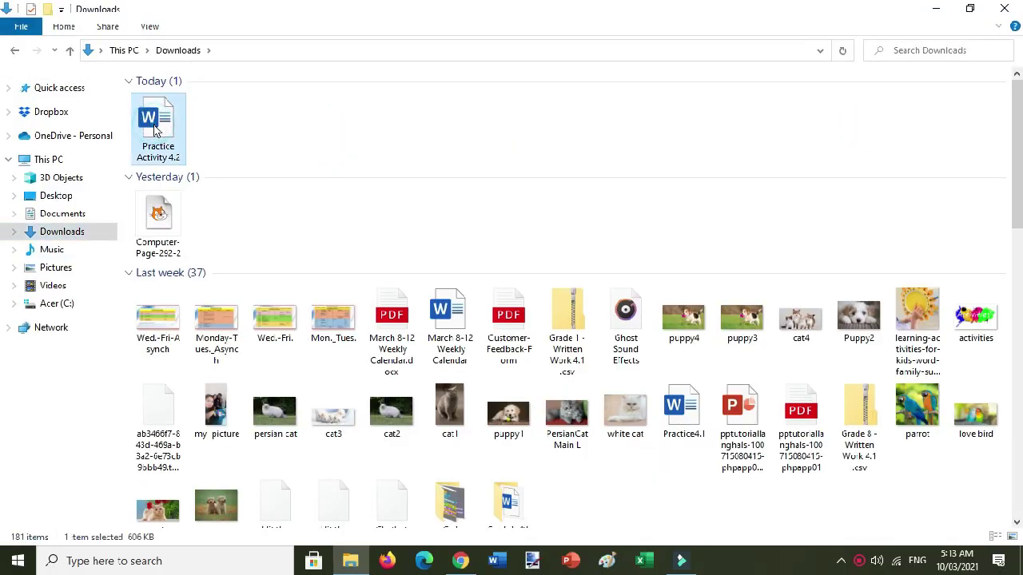